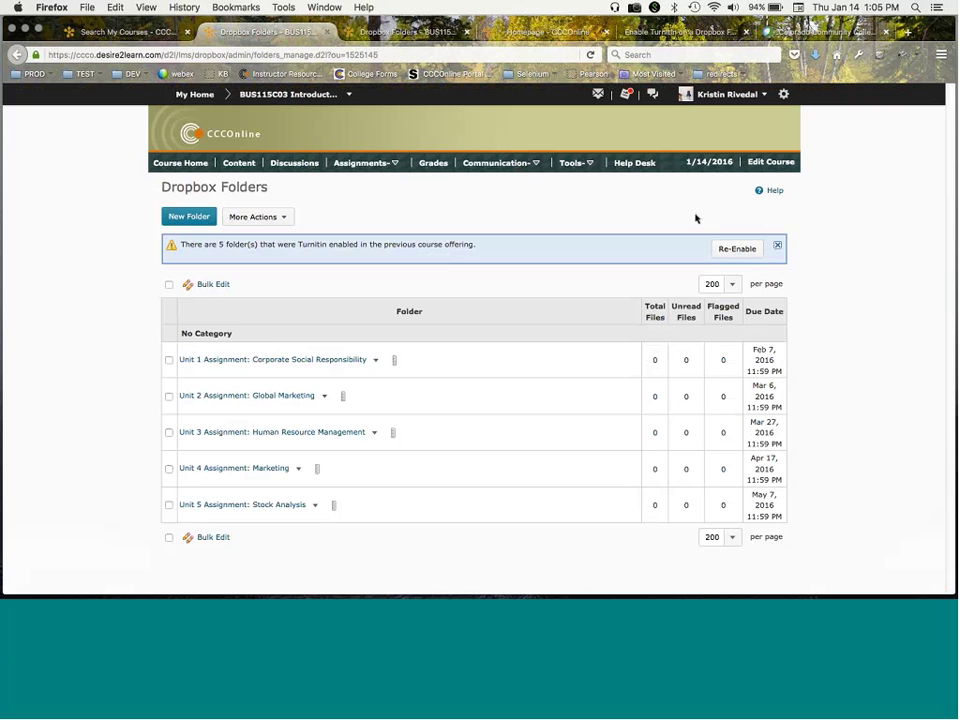
{"action": "left_click", "coordinate": [373, 33]}
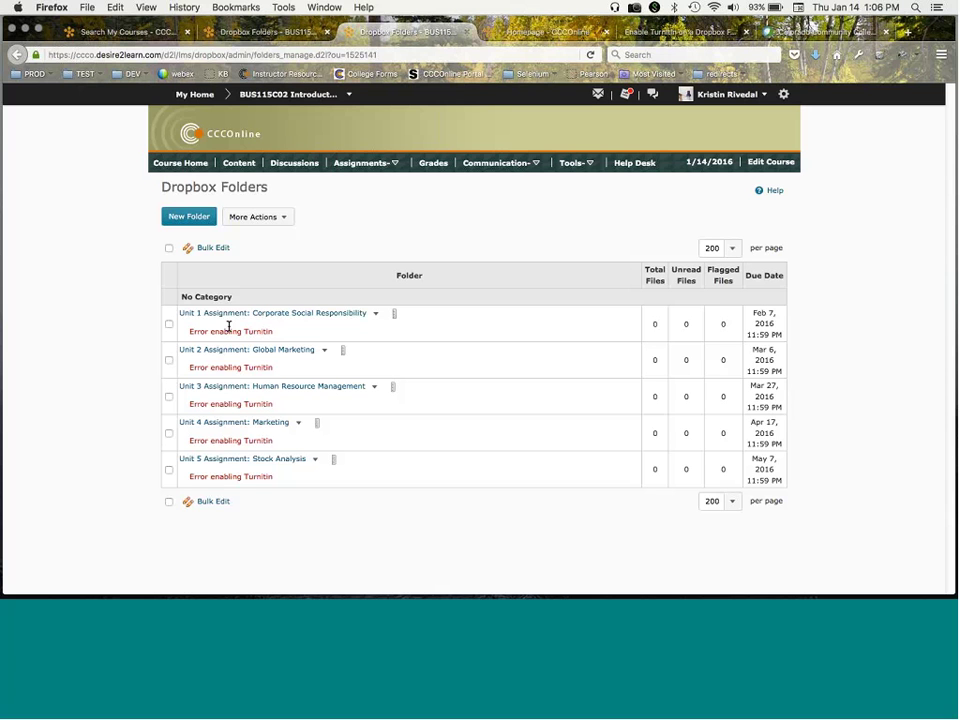
- Open the Unit 1 folder's Edit Folder page on its Turnitin tab
{"action": "left_click", "coordinate": [376, 316]}
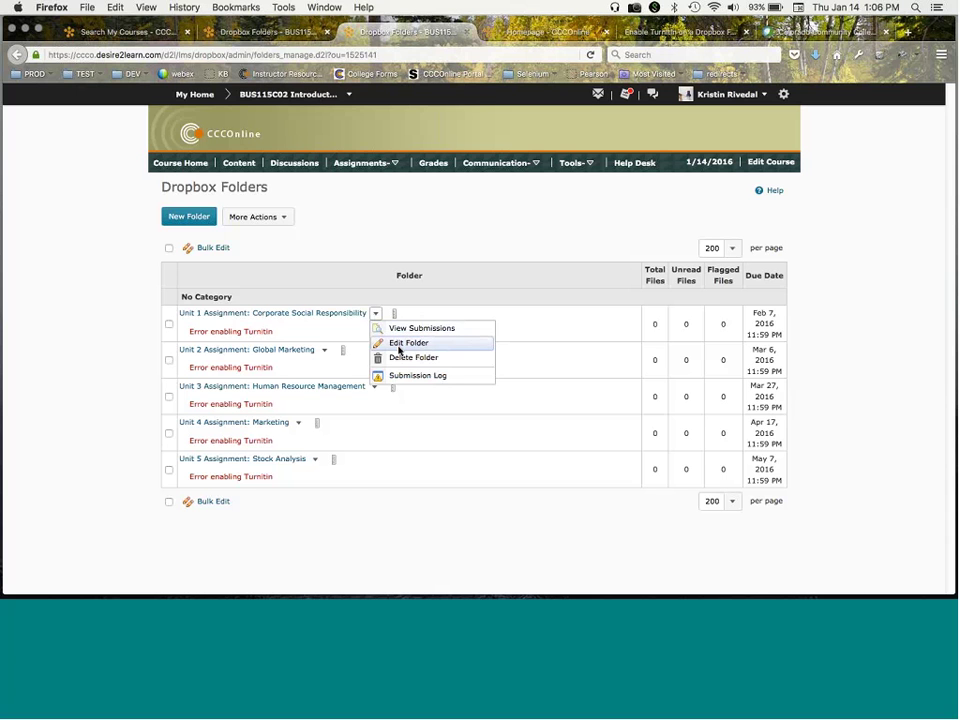
{"action": "left_click", "coordinate": [401, 345]}
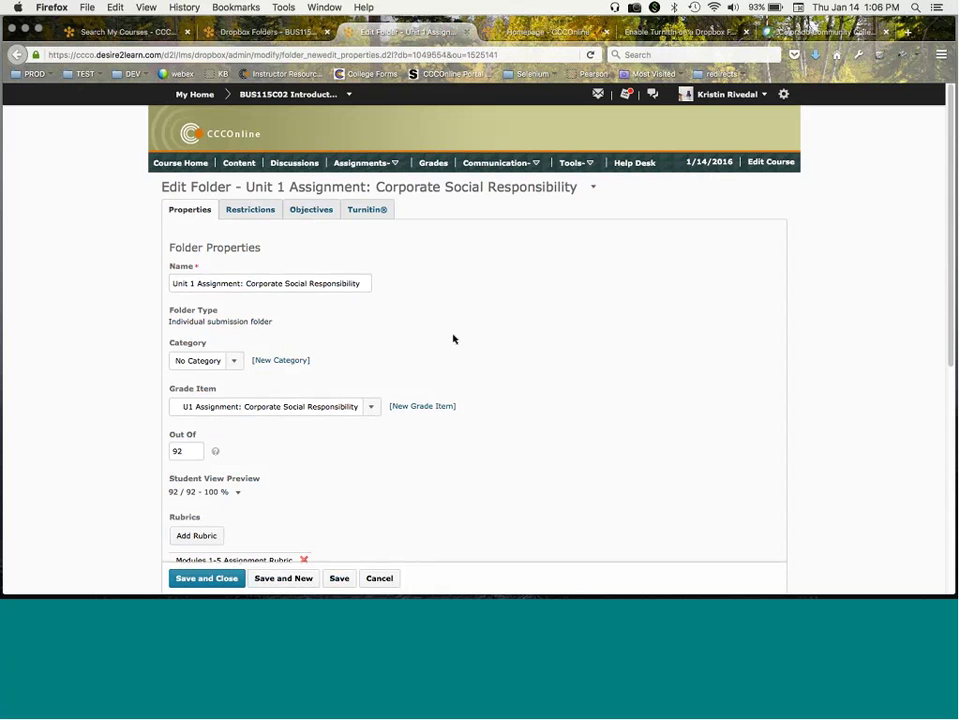
{"action": "left_click", "coordinate": [367, 212]}
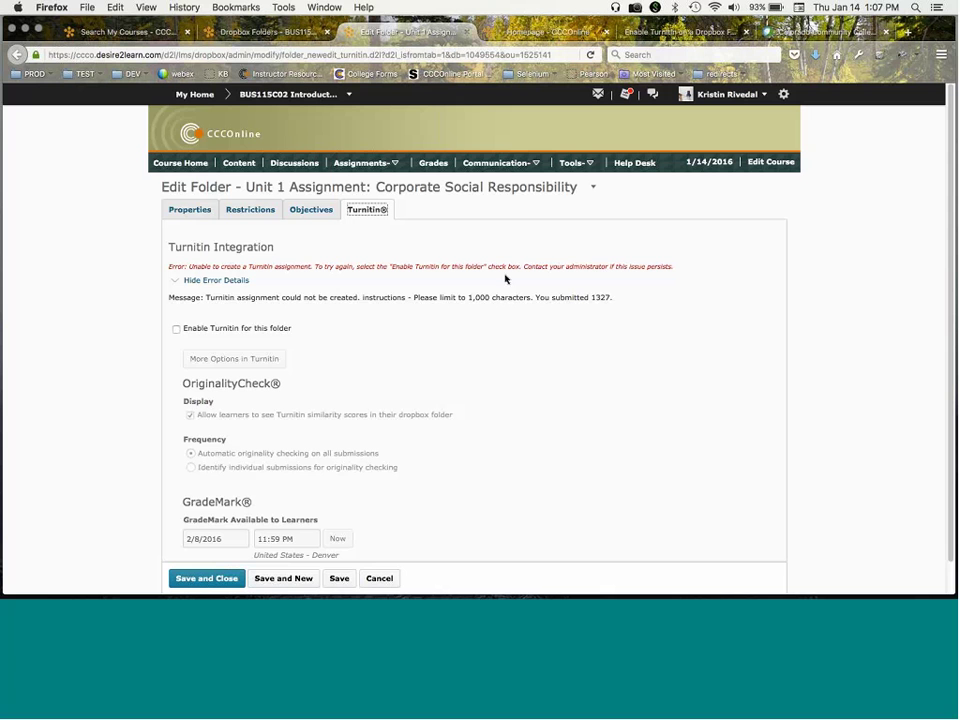
- Expand the error details and highlight the 1,000-character instructions limit (1327 submitted)
{"action": "left_click", "coordinate": [203, 285]}
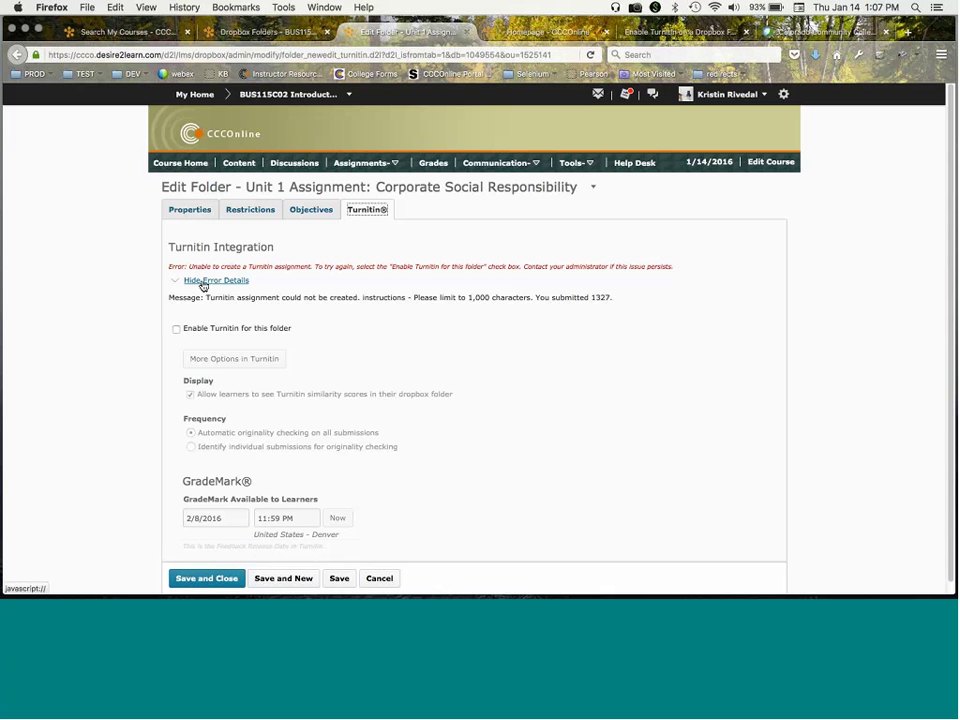
{"action": "left_click", "coordinate": [203, 285]}
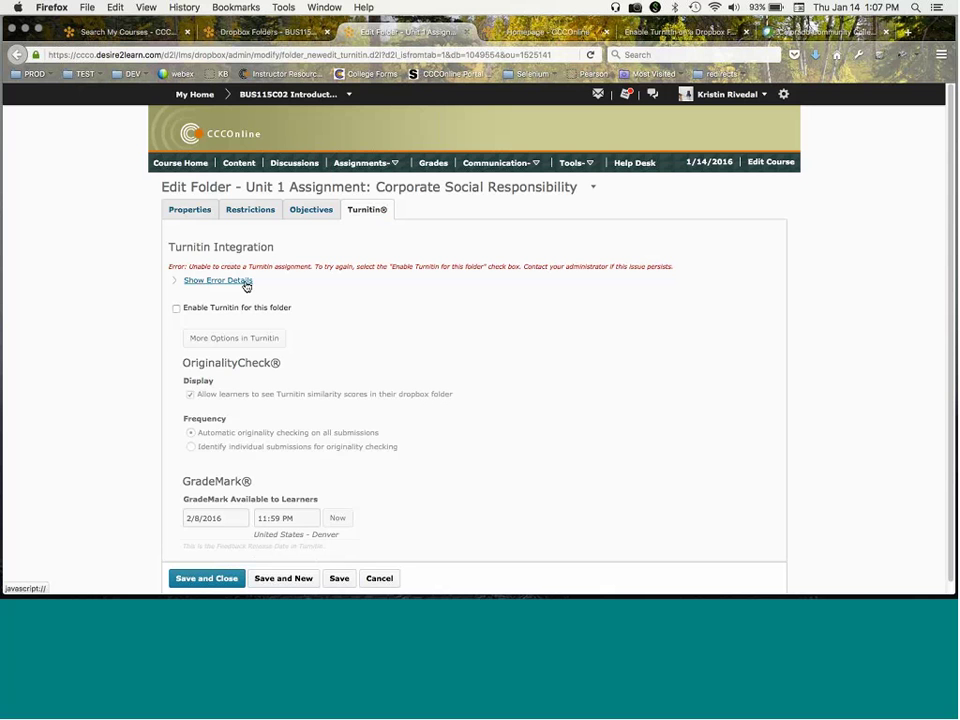
{"action": "left_click", "coordinate": [246, 284]}
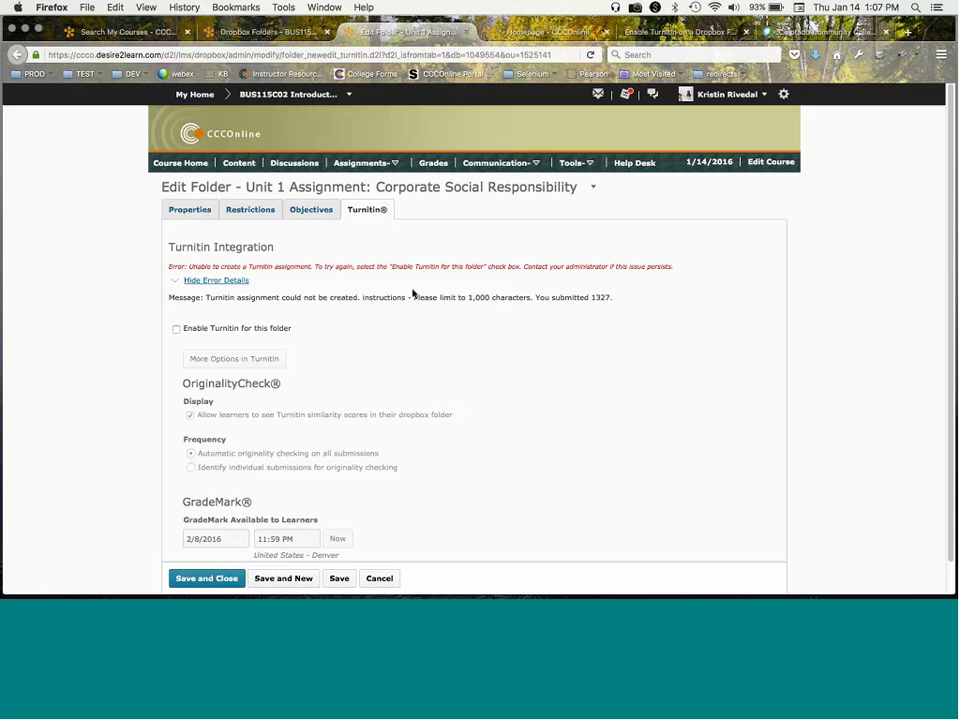
{"action": "left_click_drag", "start_coordinate": [416, 300], "coordinate": [606, 308]}
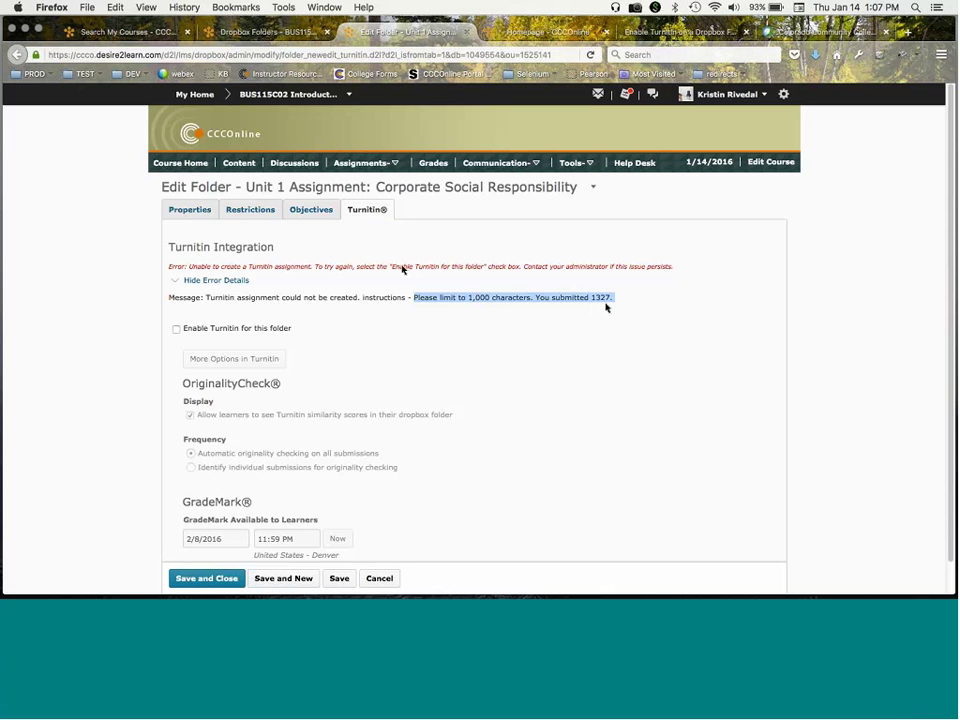
- On the Properties tab, select and remove all of Unit 1's Instructions text
{"action": "left_click", "coordinate": [190, 211]}
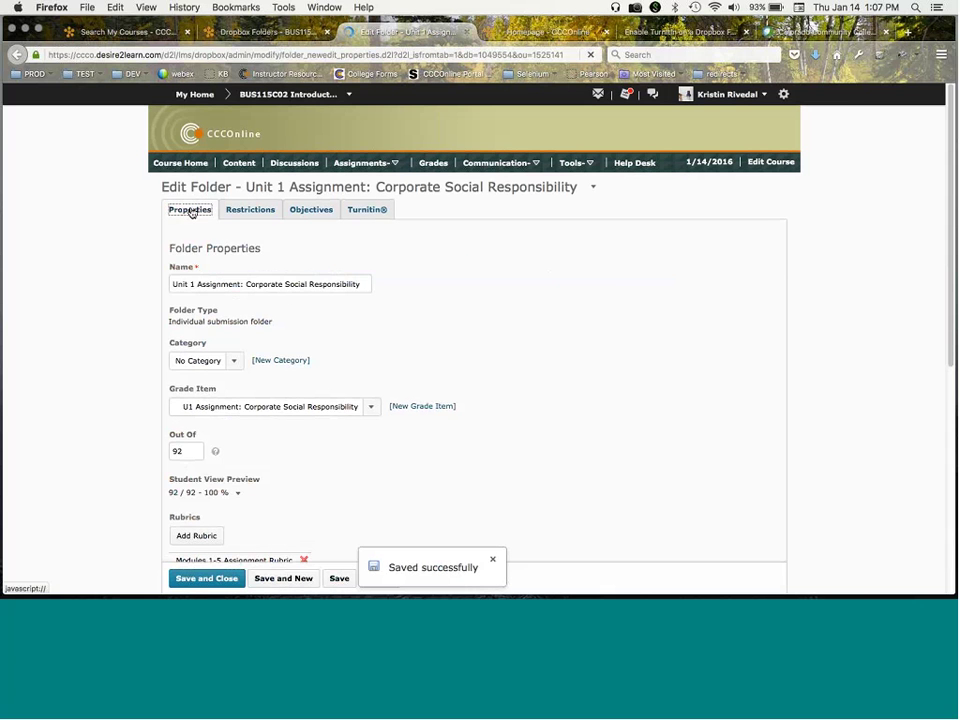
{"action": "scroll", "coordinate": [521, 253], "scroll_direction": "down", "scroll_amount": 2}
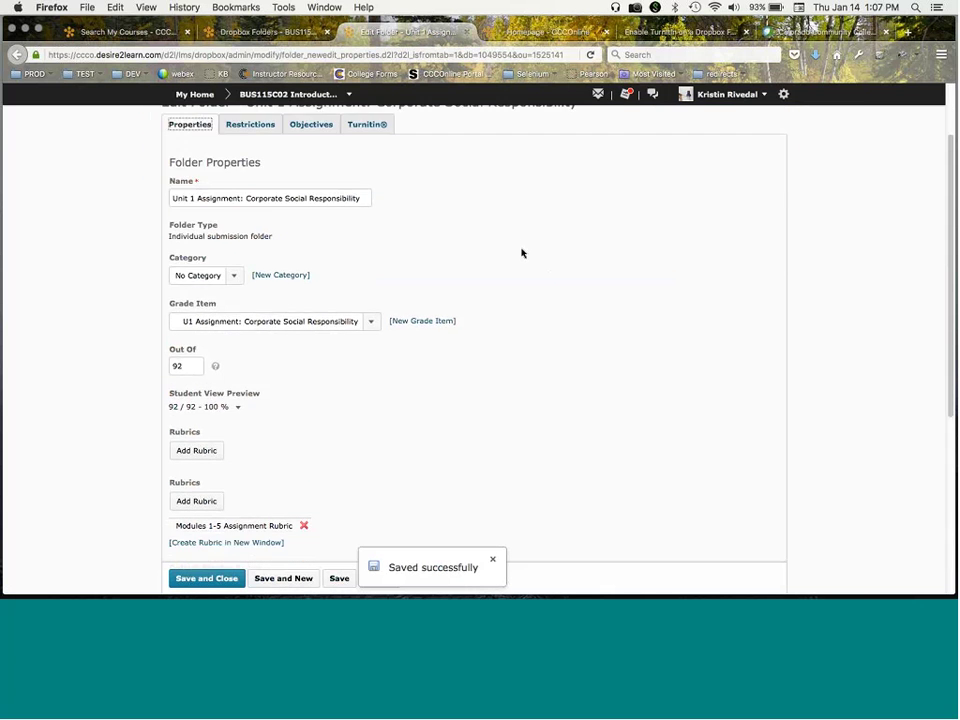
{"action": "scroll", "coordinate": [521, 253], "scroll_direction": "down", "scroll_amount": 5}
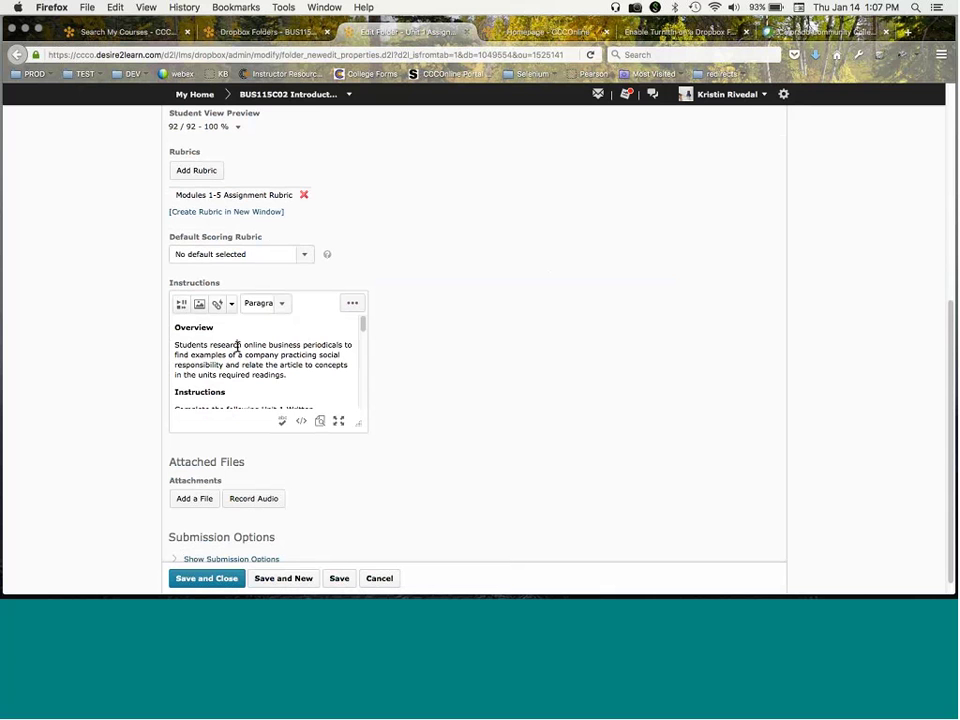
{"action": "key", "text": "super+a"}
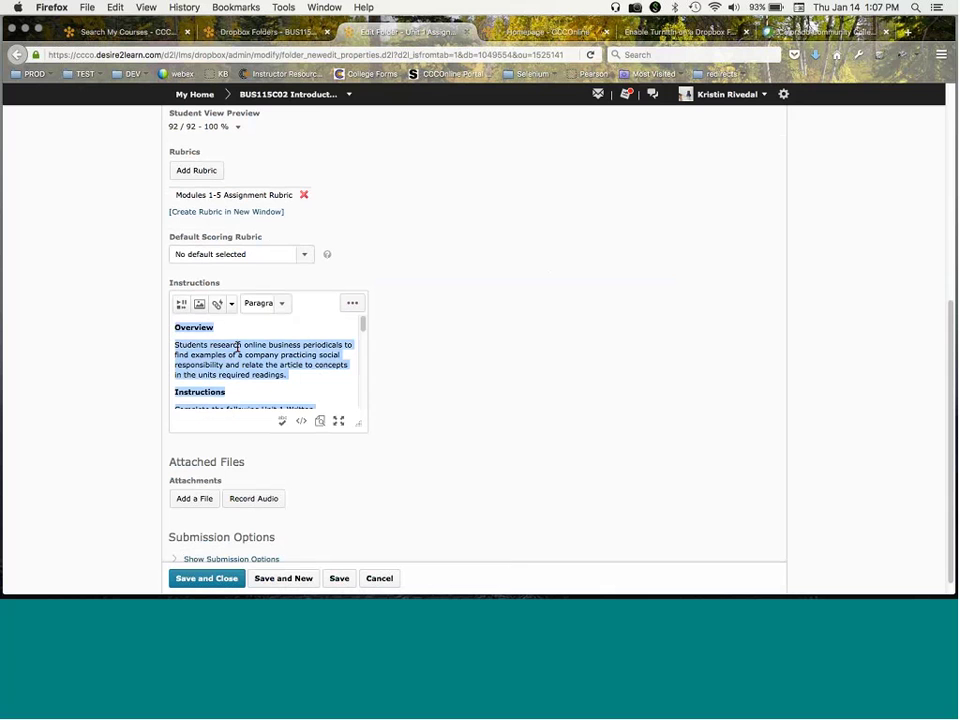
{"action": "key", "text": "BackSpace"}
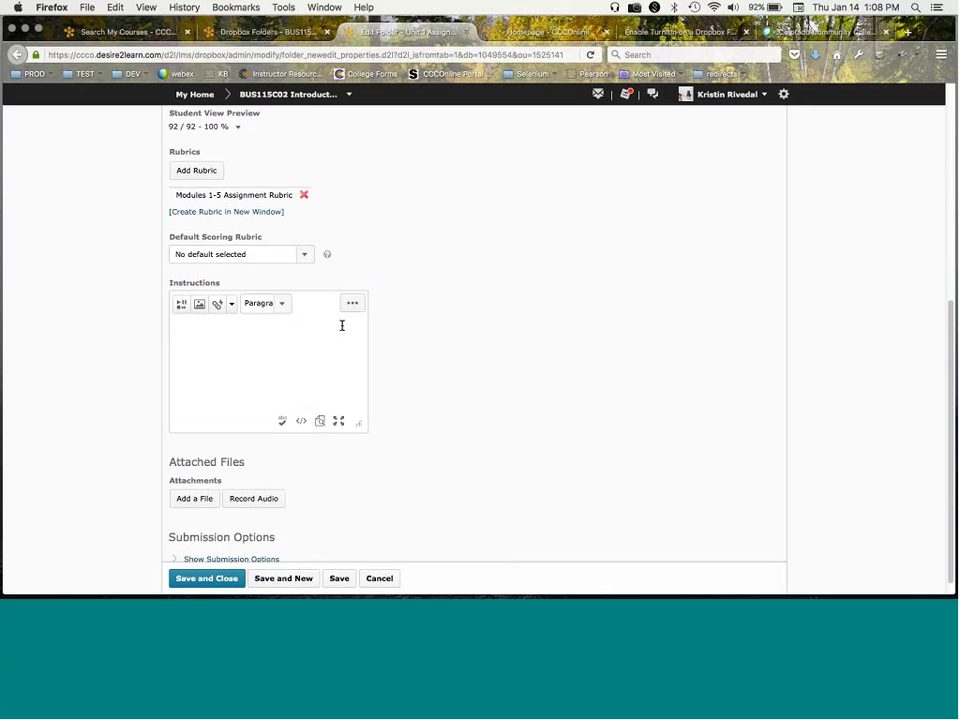
{"action": "mouse_move", "coordinate": [926, 236]}
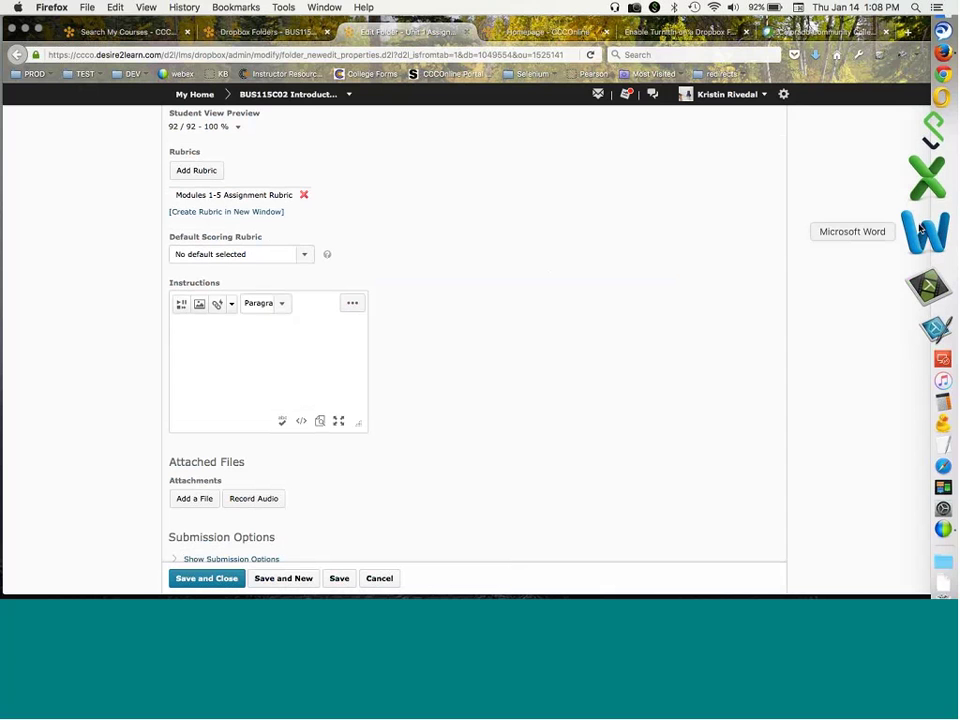
- Paste the removed instructions into a new blank Word document, then return to Firefox
{"action": "left_click", "coordinate": [920, 229]}
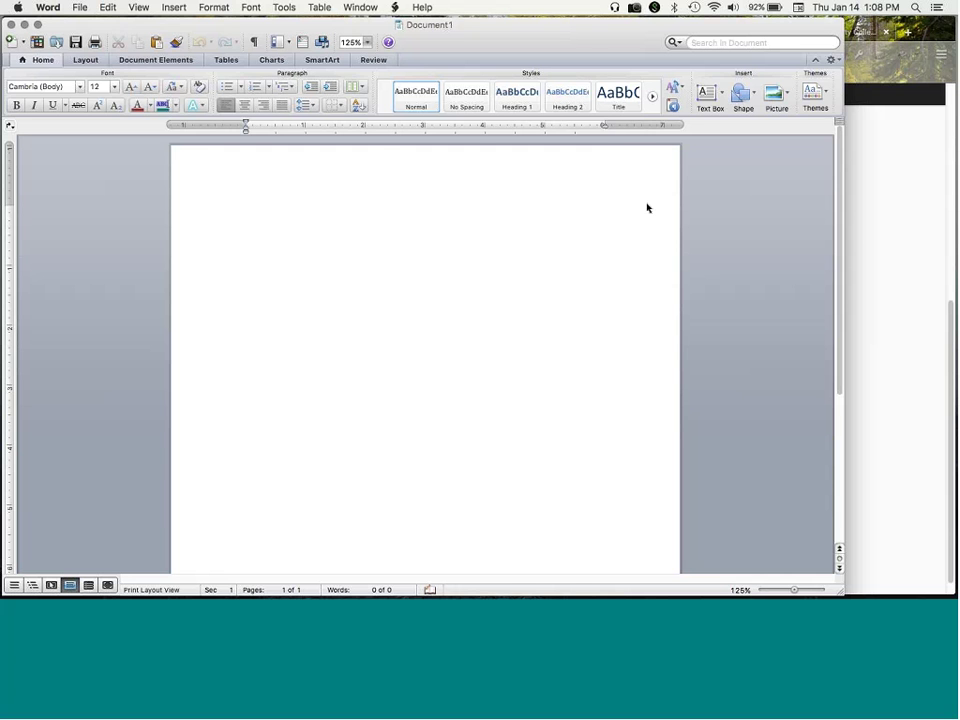
{"action": "type", "text": "Overview  Students research online business periodicals to find examples of a company practicing social responsibility and relate the article to concepts in the units required readings.  Instructions    From a current (within the last 3 months) online business magazine, select an article that discusses a company's positive actions demonstrating corporate social responsibility. Use an article featuring a for-profit business.  Do not feature a non-profit organization. In 300-400 words summarize the article, relate it to concepts in the readings, and evaluate the company's actions.  Point out how the actions impact stakeholders.  Include the link to the article (URL) with the assignment. Examples on online business magazines are www.businessweek.com, www.fortune.com, www.inc.com, and www.entrepreneur.com.  Incorporate in-text citations and a correctly formatted reference, to properly document your resource.  Make sure you use correct spelling, grammar, etc.  Please see the Course Schedule and Course Rubrics pages in the Syllabus Module for due dates and grading information."}
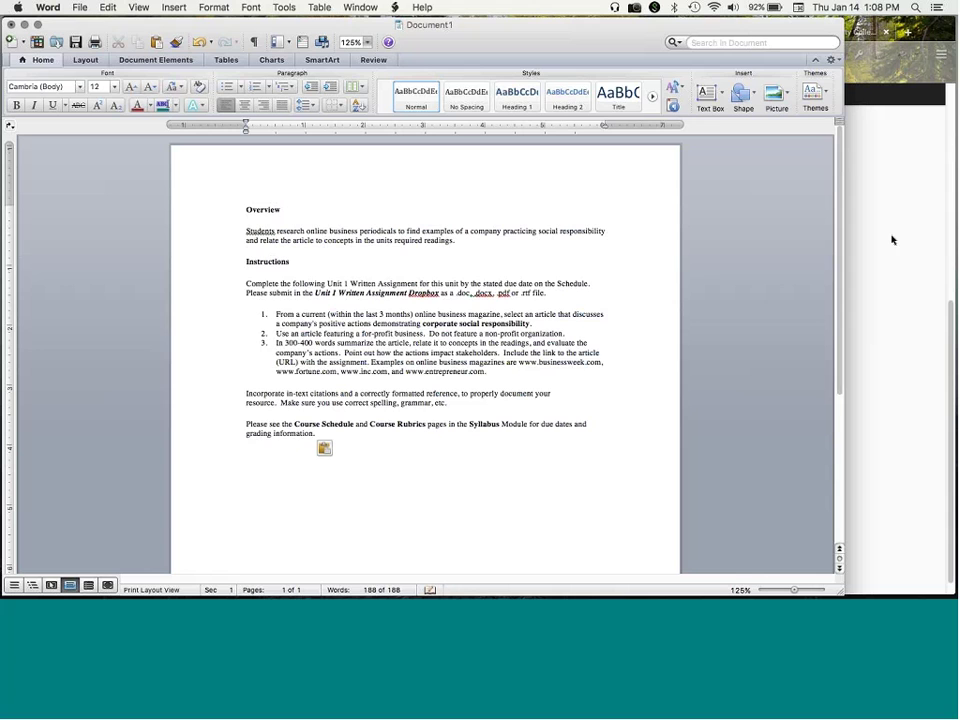
{"action": "key", "text": "super+Tab"}
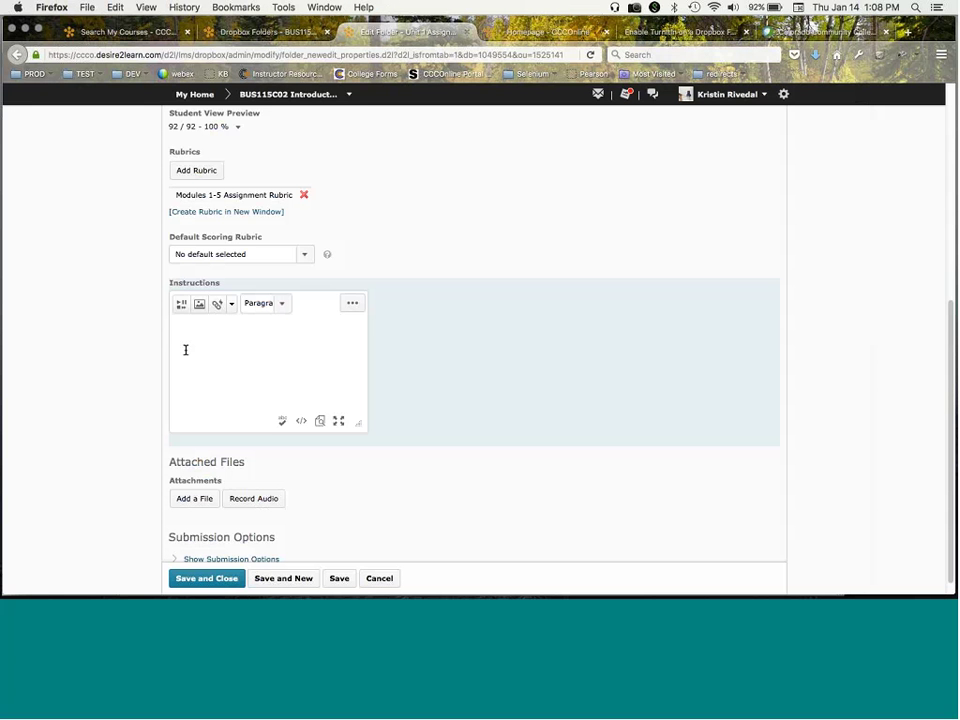
- Tick Enable Turnitin for this folder on Unit 1's Turnitin tab
{"action": "scroll", "coordinate": [467, 284], "scroll_direction": "up", "scroll_amount": 5}
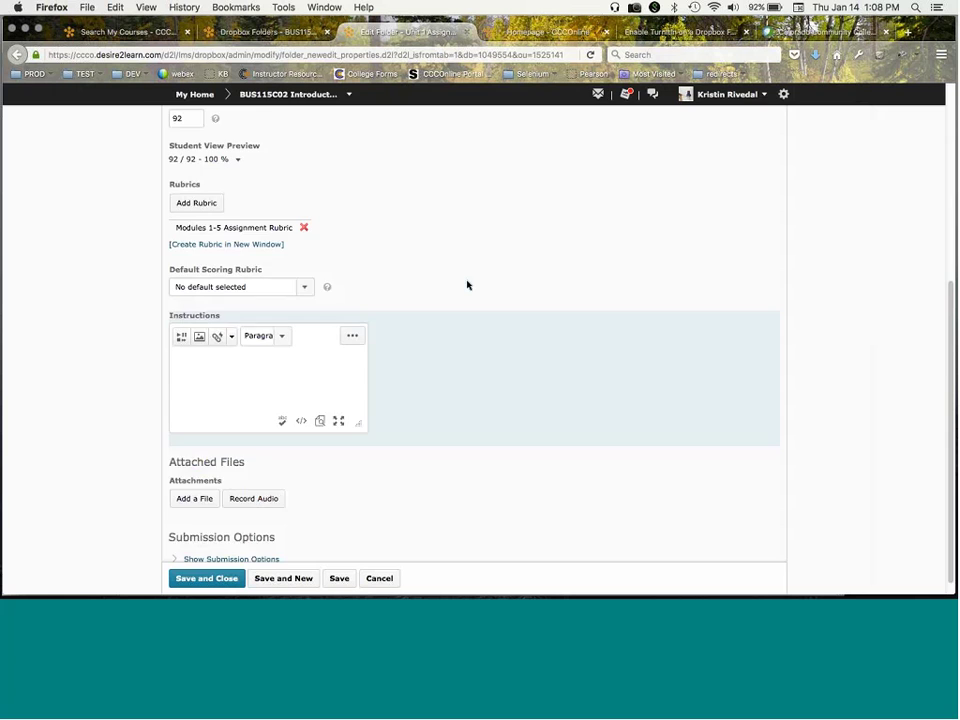
{"action": "scroll", "coordinate": [467, 284], "scroll_direction": "up", "scroll_amount": 1}
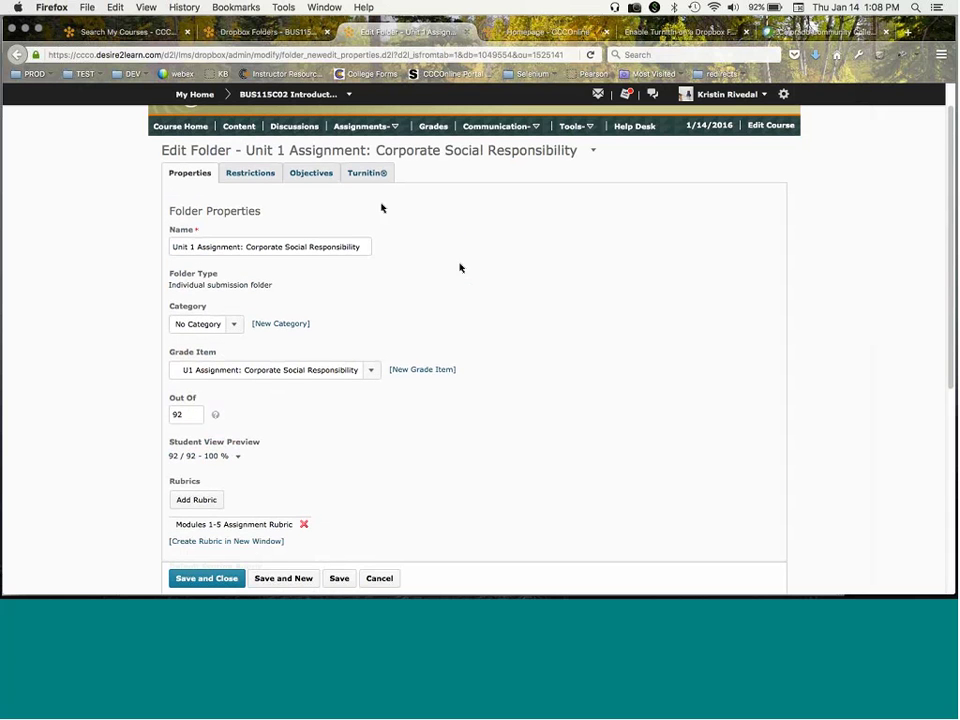
{"action": "left_click", "coordinate": [363, 175]}
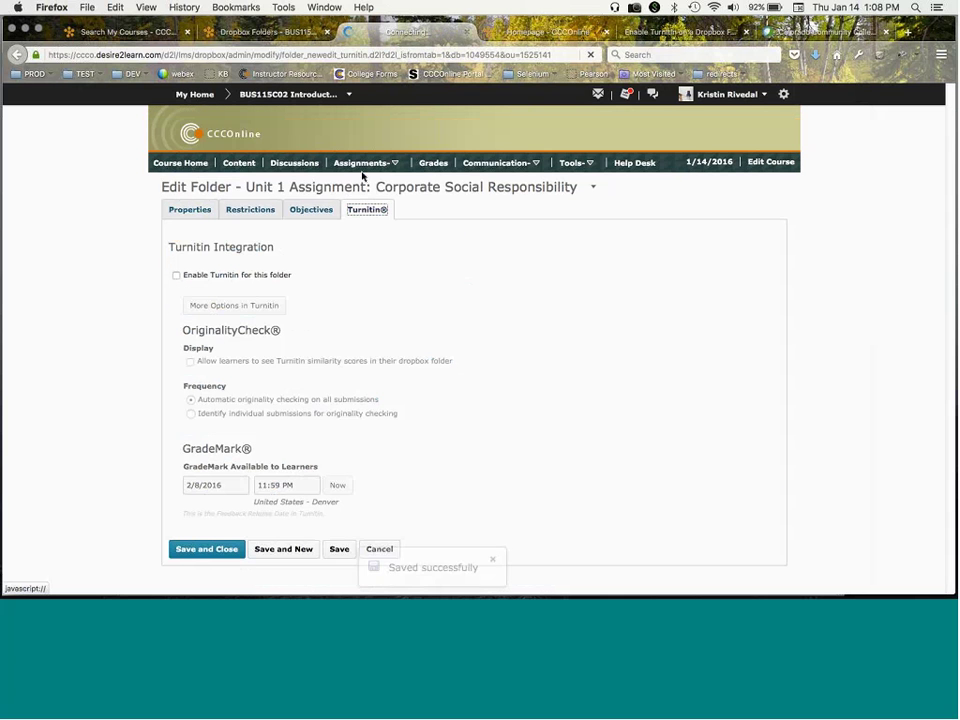
{"action": "left_click", "coordinate": [176, 276]}
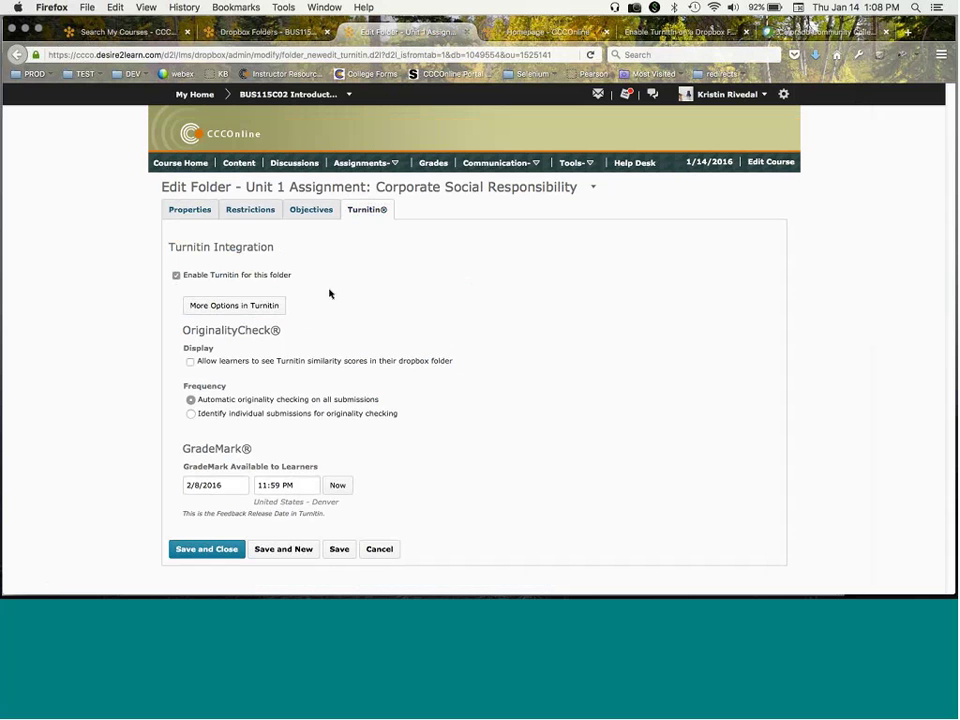
- Paste the assignment instructions back into Unit 1's Instructions, save, and close to the folder list
{"action": "left_click", "coordinate": [192, 215]}
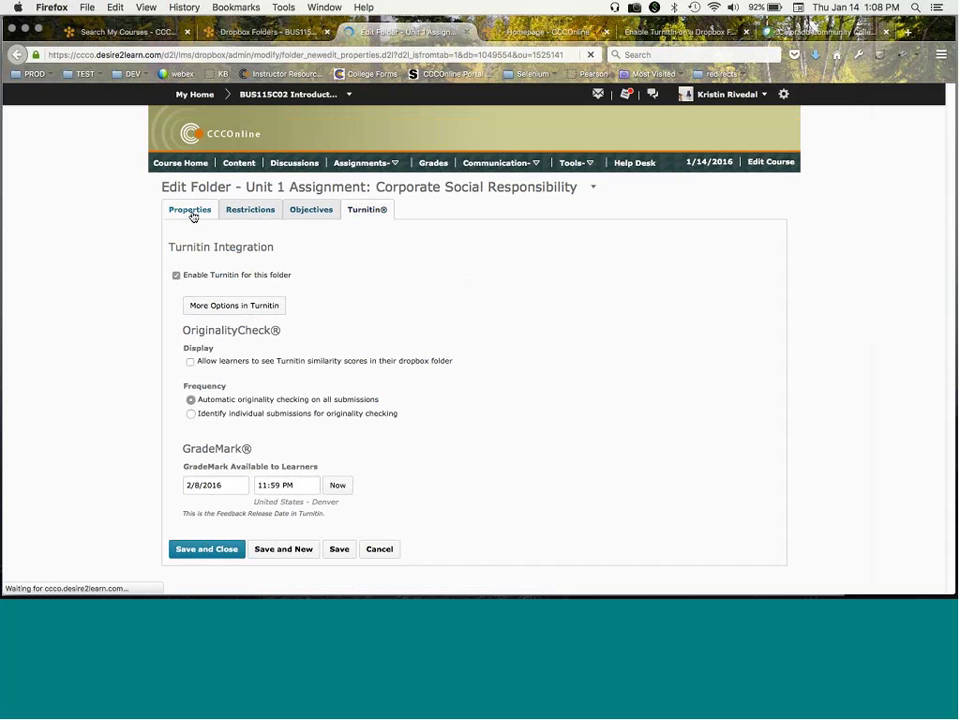
{"action": "scroll", "coordinate": [302, 437], "scroll_direction": "down", "scroll_amount": 3}
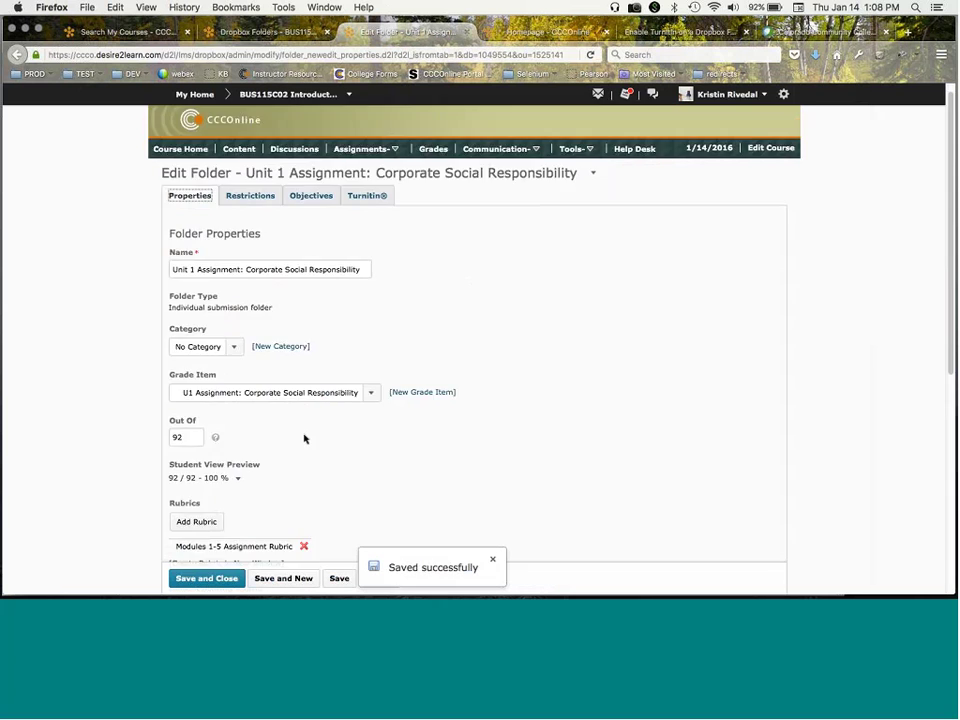
{"action": "scroll", "coordinate": [304, 437], "scroll_direction": "down", "scroll_amount": 4}
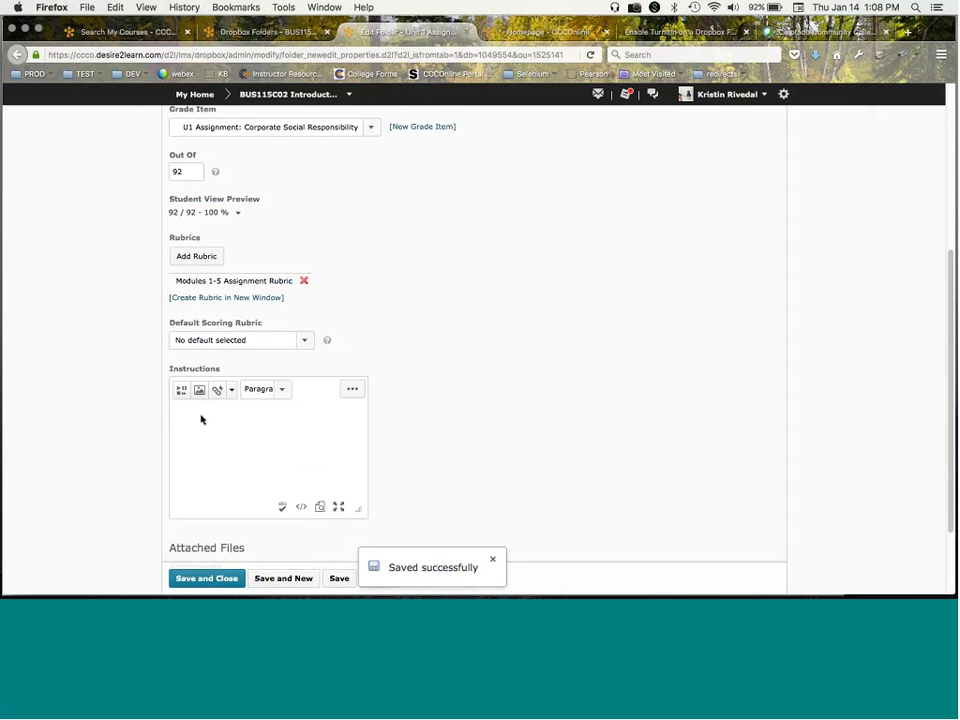
{"action": "left_click", "coordinate": [199, 412]}
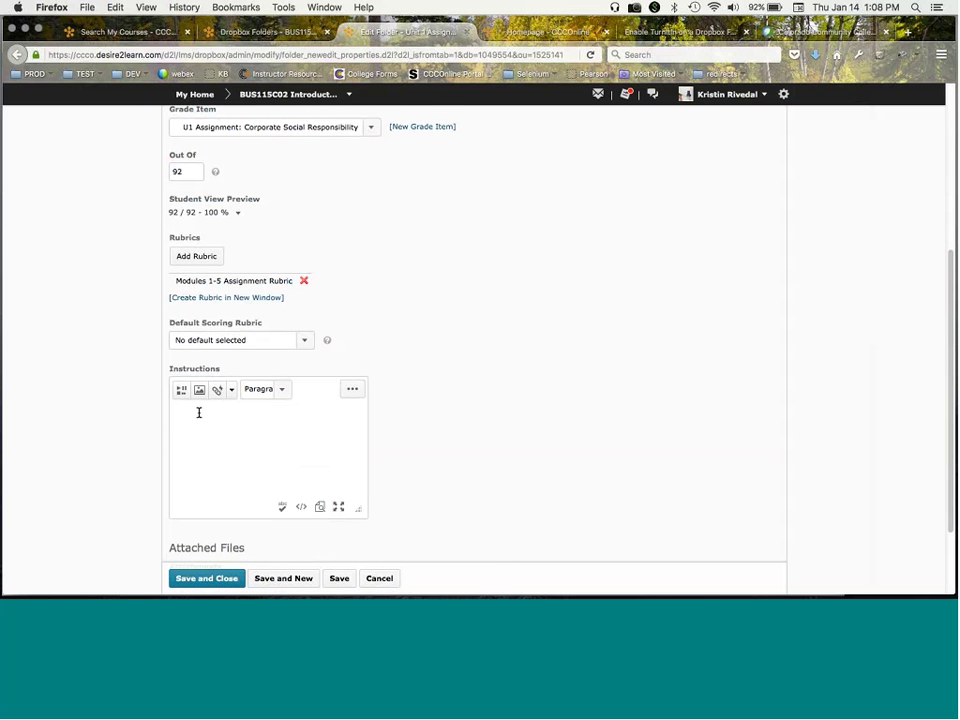
{"action": "key", "text": "super+v"}
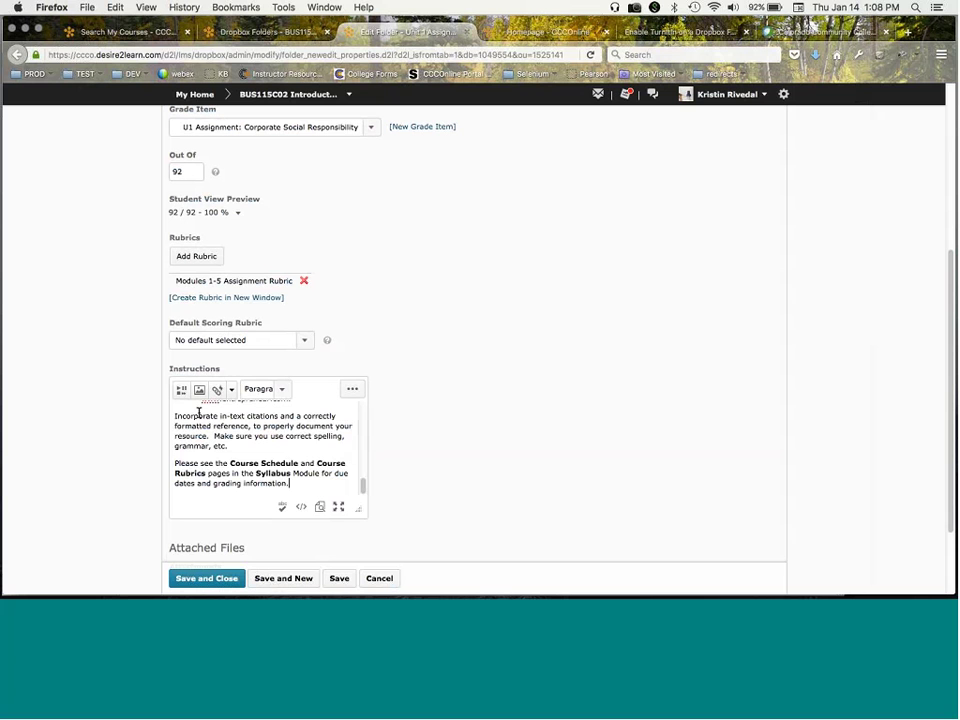
{"action": "left_click", "coordinate": [340, 579]}
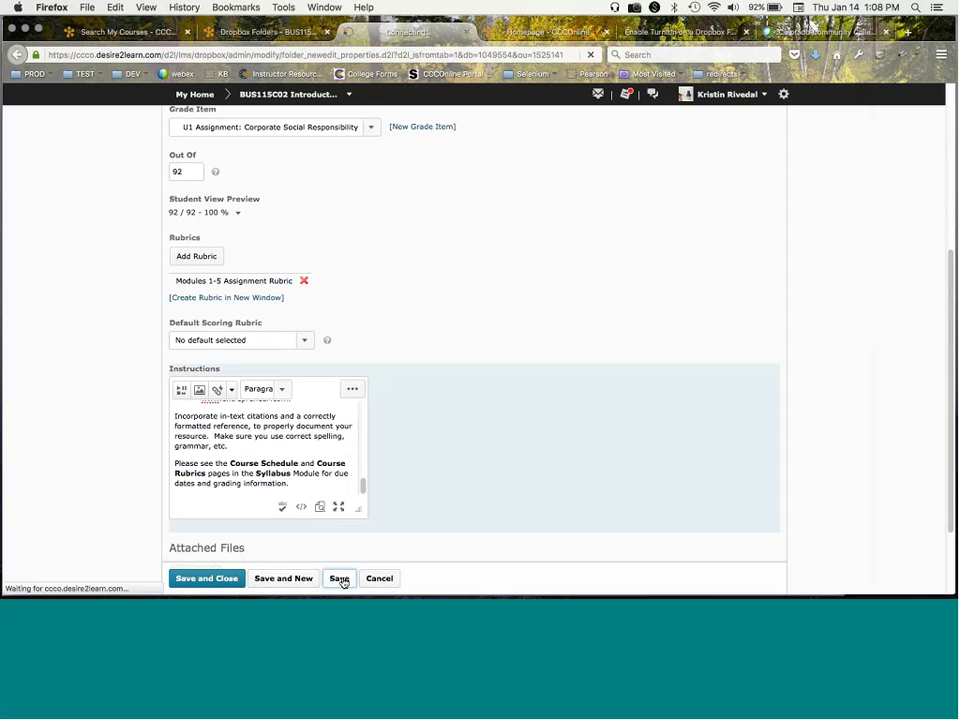
{"action": "left_click", "coordinate": [210, 580]}
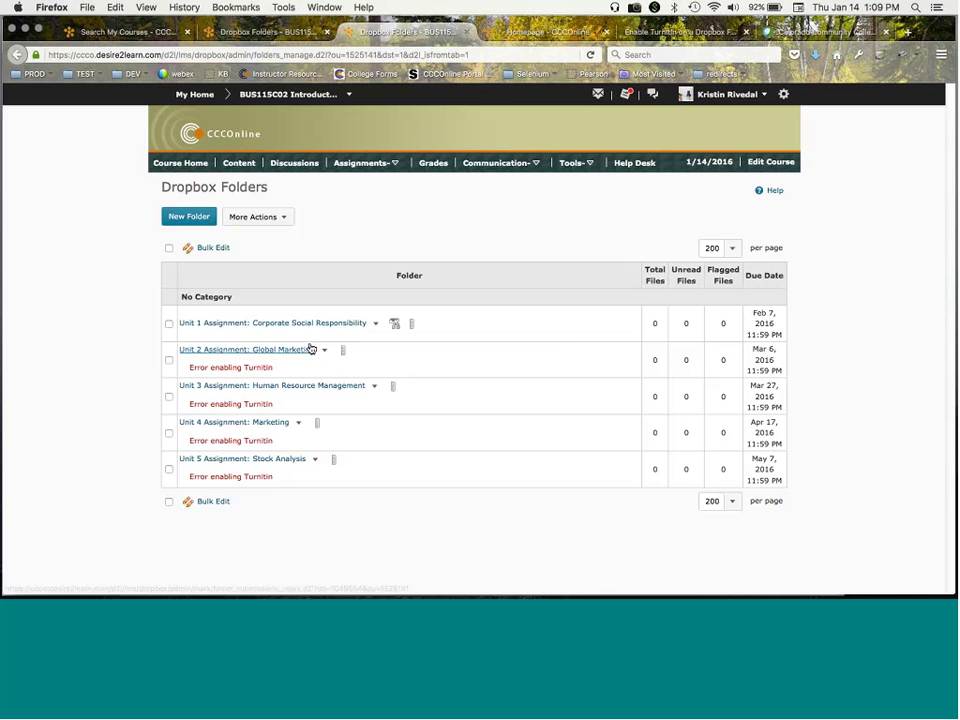
- Open the Unit 2 Assignment: Global Marketing folder from the Dropbox Folders list
{"action": "left_click", "coordinate": [310, 352]}
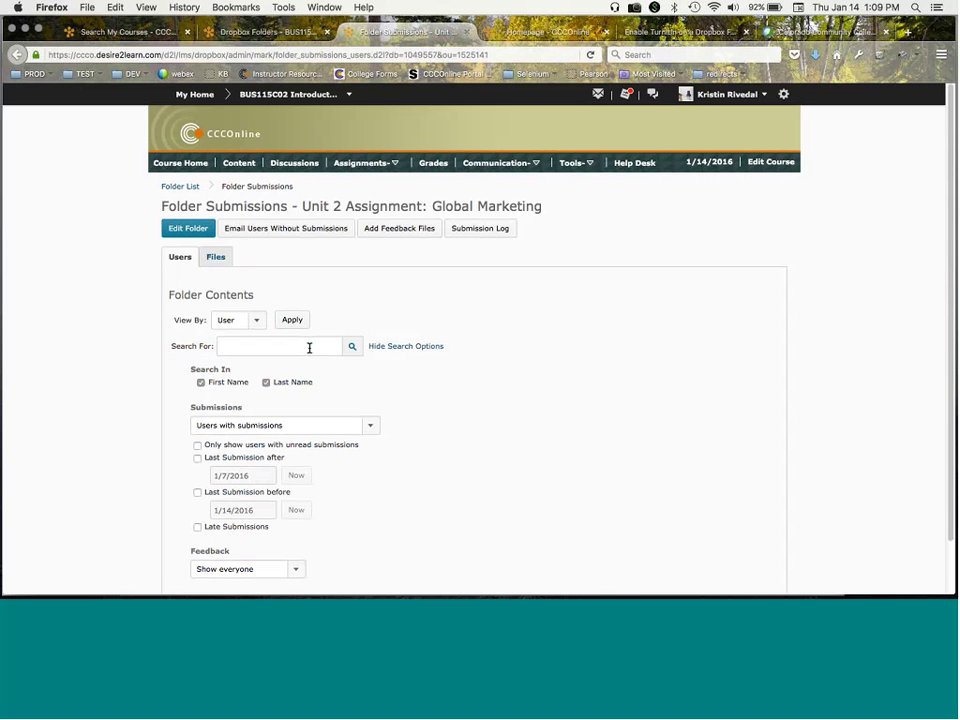
- Open Unit 2's Edit Folder Turnitin tab and hide the assignment-creation error details
{"action": "left_click", "coordinate": [191, 230]}
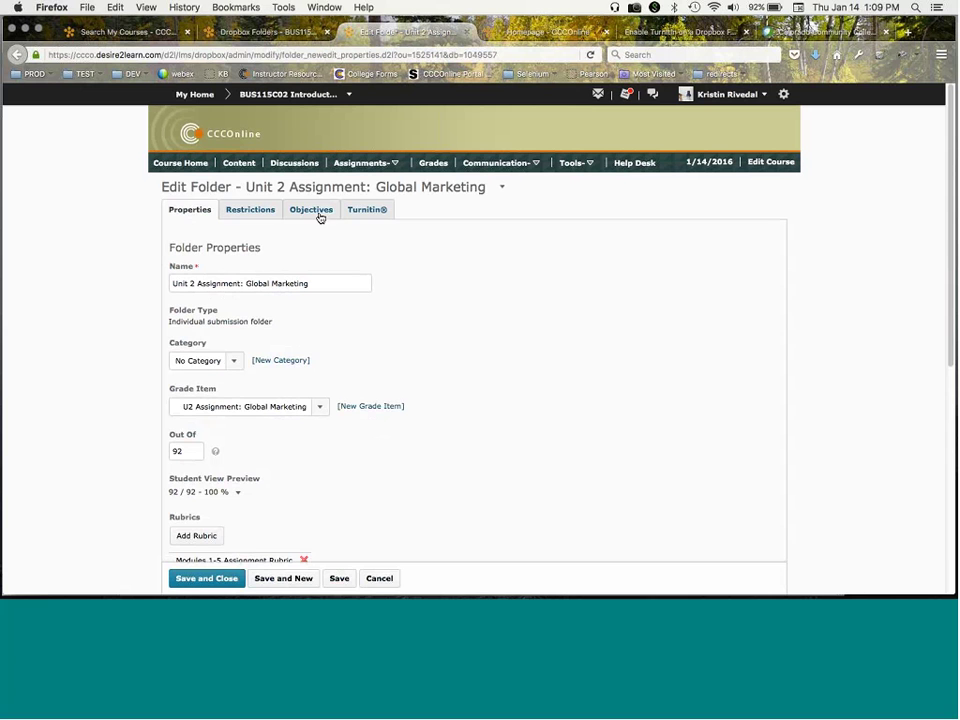
{"action": "left_click", "coordinate": [358, 214]}
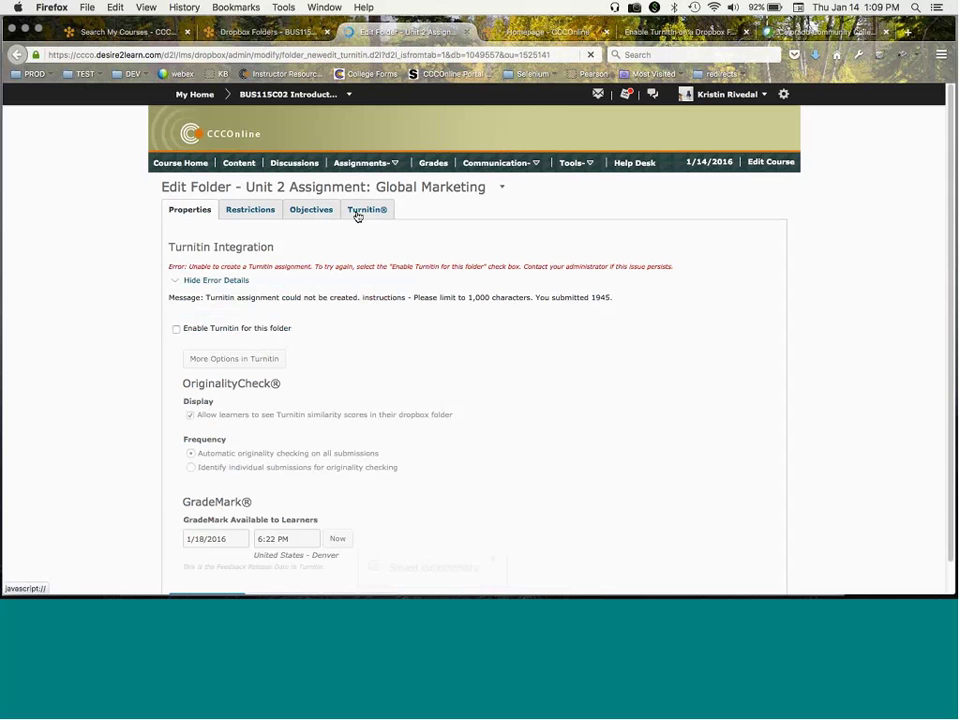
{"action": "left_click", "coordinate": [187, 283]}
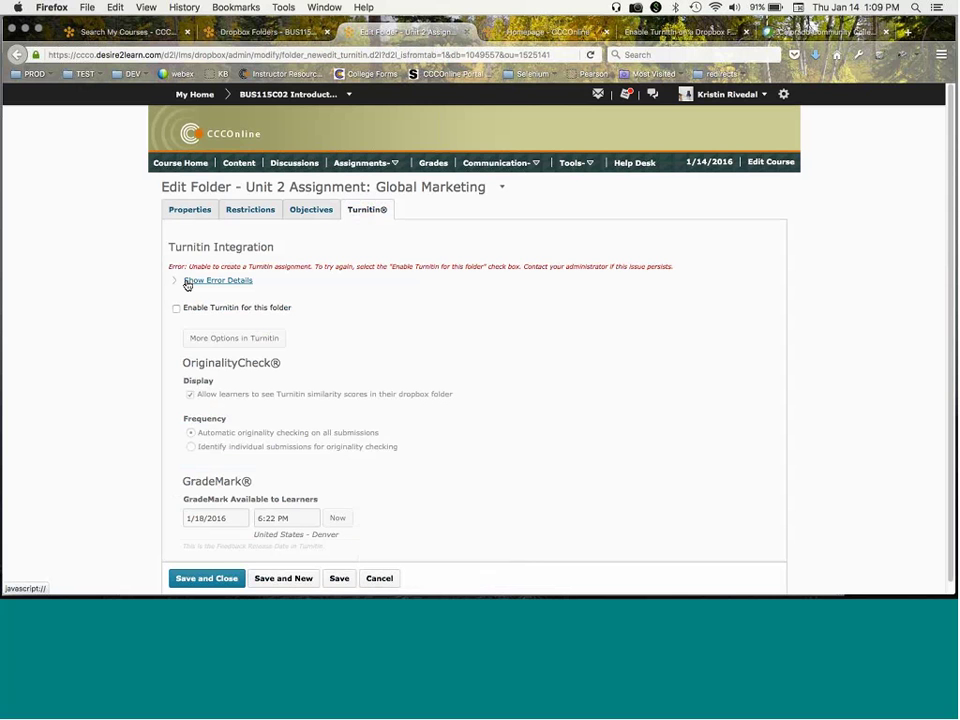
- Check Unit 2's availability dates on the Restrictions tab, then revisit the Turnitin tab
{"action": "left_click", "coordinate": [247, 216]}
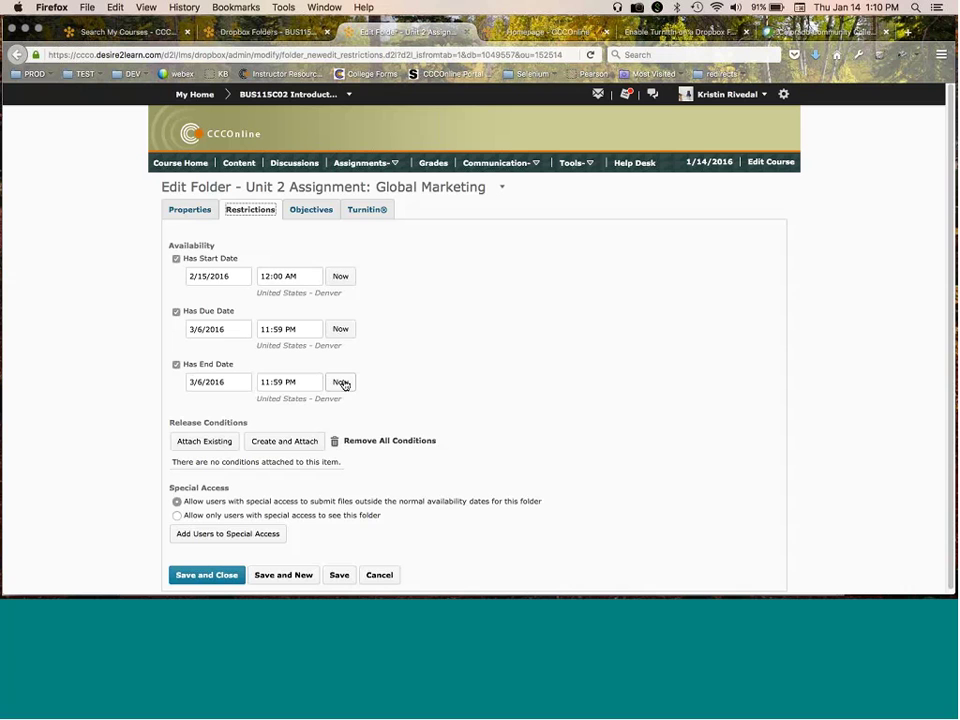
{"action": "left_click", "coordinate": [352, 210]}
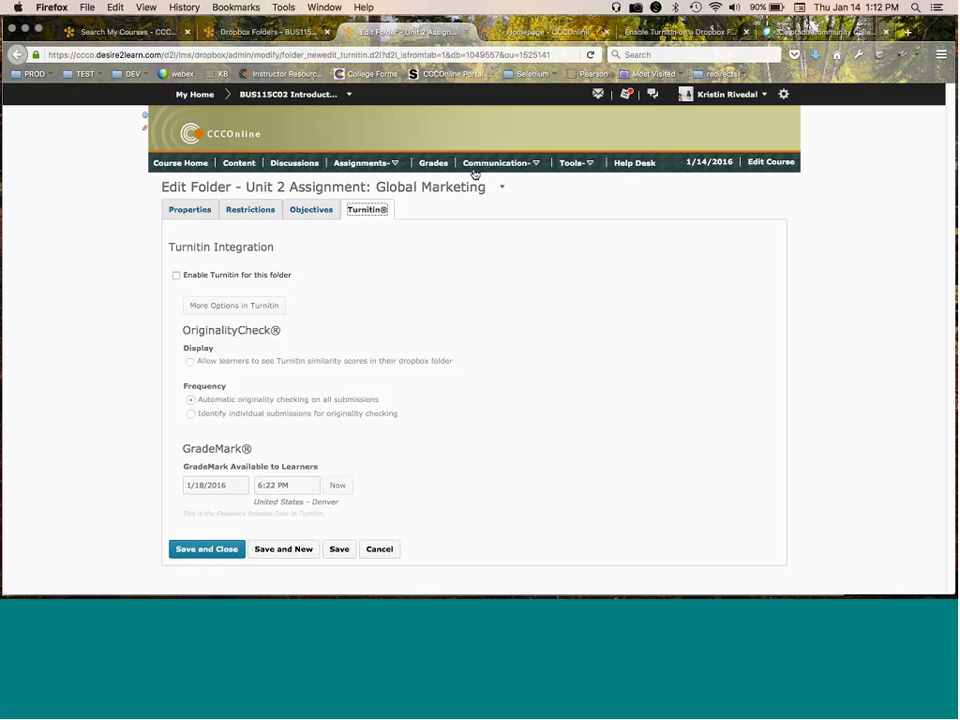
- Go to Assignments > Dropbox and choose Edit Folder from Unit 1's dropdown
{"action": "left_click", "coordinate": [364, 164]}
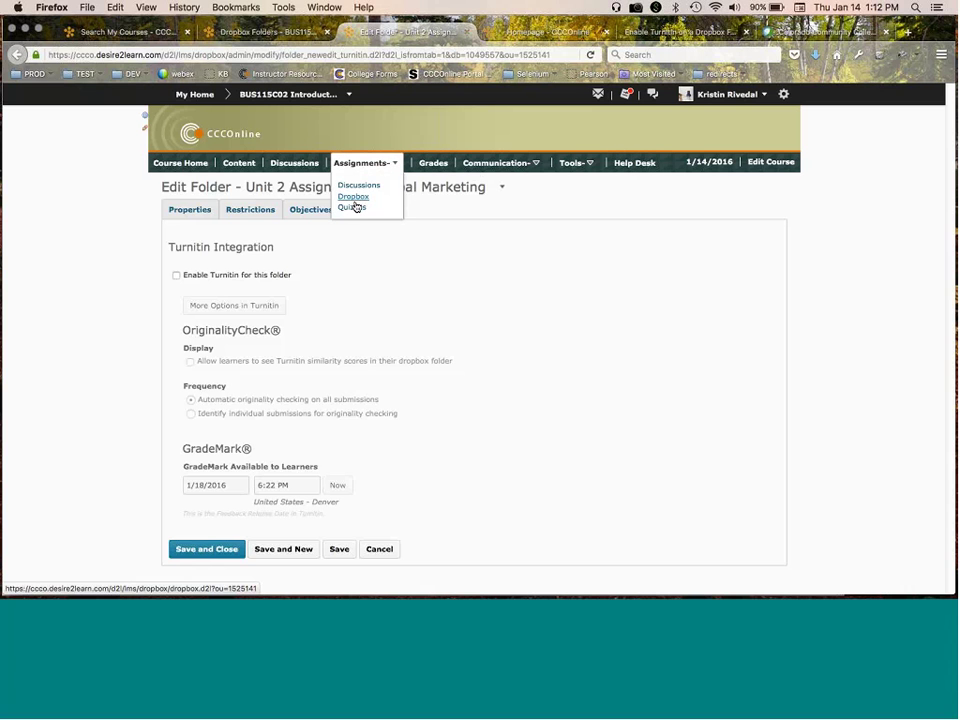
{"action": "left_click", "coordinate": [353, 197]}
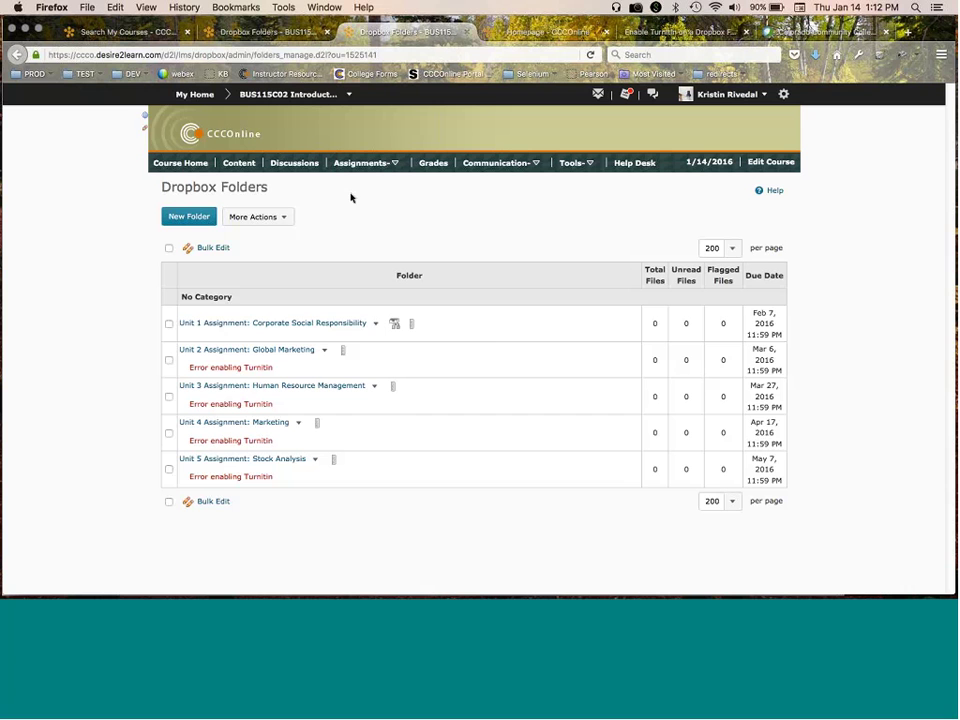
{"action": "left_click", "coordinate": [375, 323]}
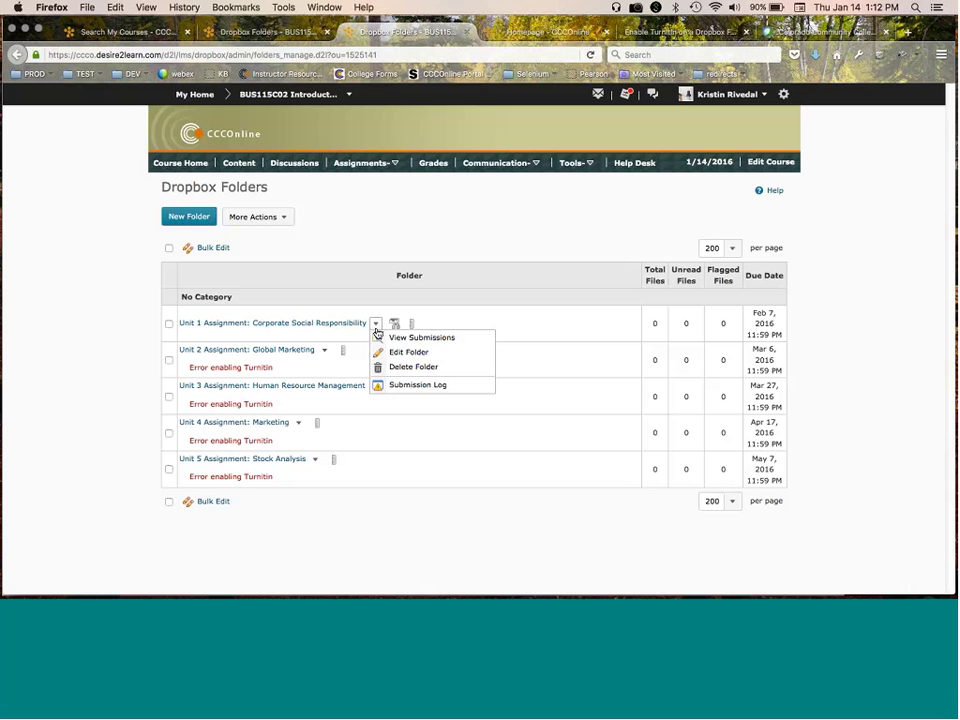
{"action": "left_click", "coordinate": [394, 352]}
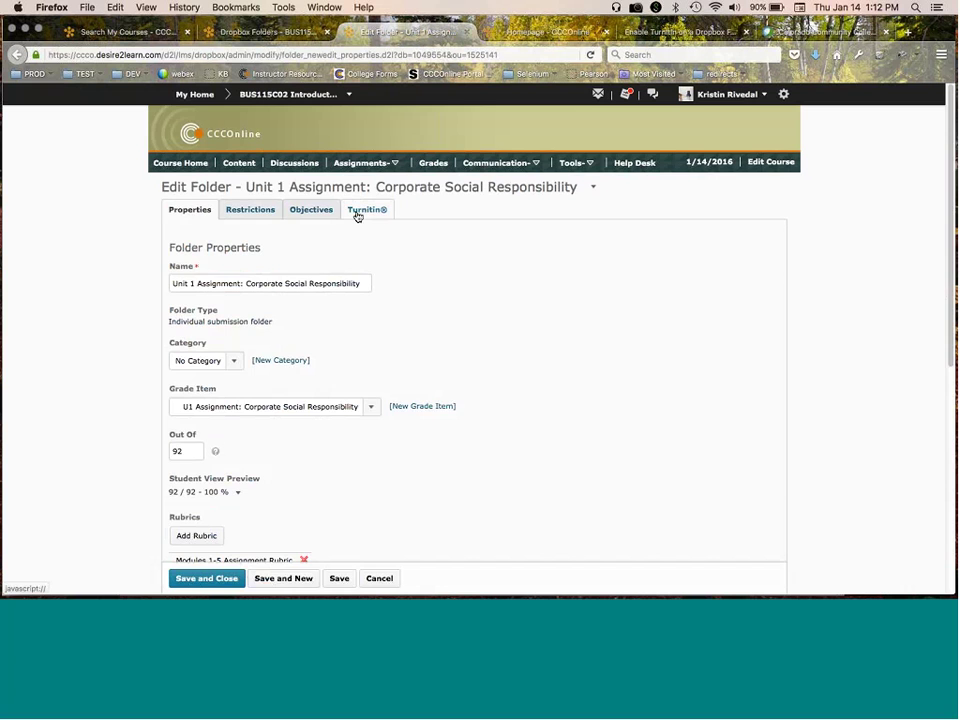
- Allow learners to see similarity scores, keep automatic originality checking, and leave GradeMark date 2/8/2016 unchanged
{"action": "left_click", "coordinate": [357, 212]}
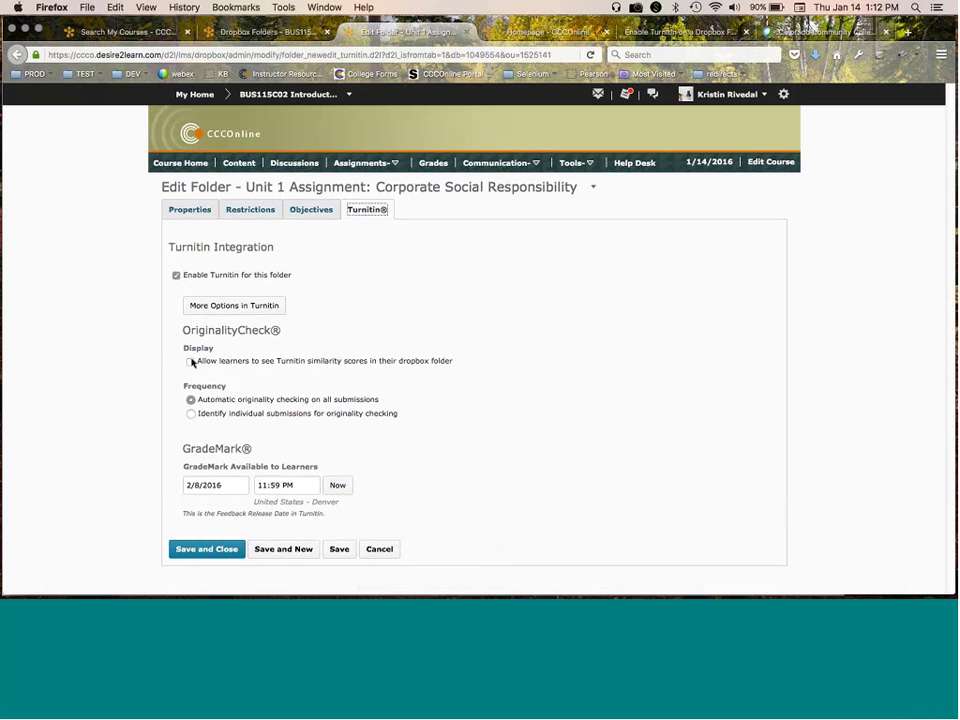
{"action": "left_click", "coordinate": [191, 362]}
{"action": "left_click", "coordinate": [191, 414]}
{"action": "left_click", "coordinate": [191, 400]}
{"action": "left_click", "coordinate": [231, 485]}
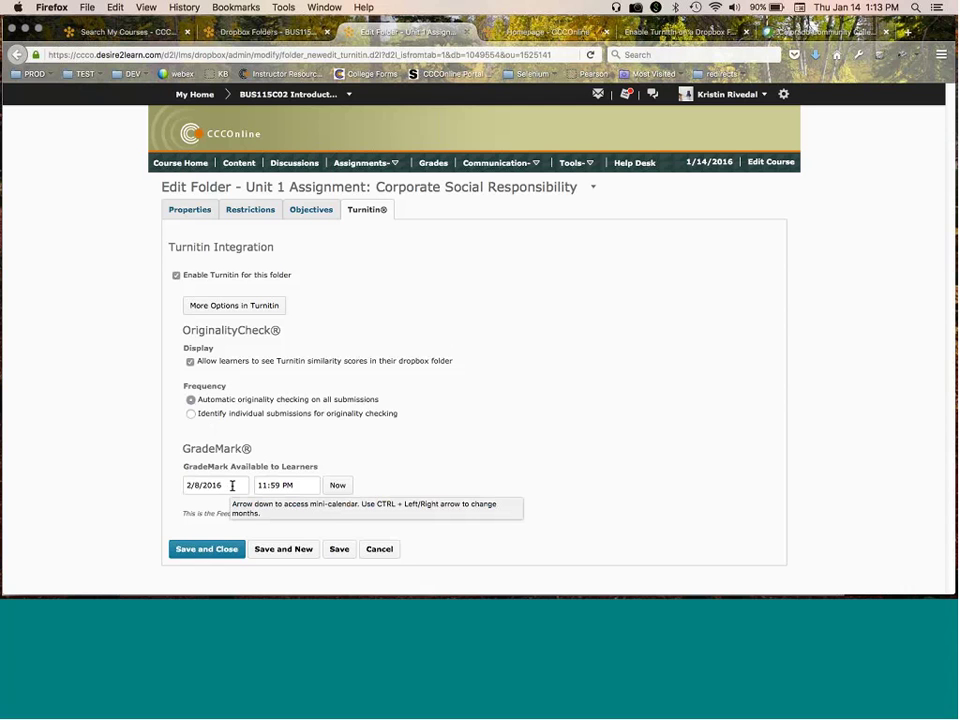
{"action": "left_click", "coordinate": [221, 487]}
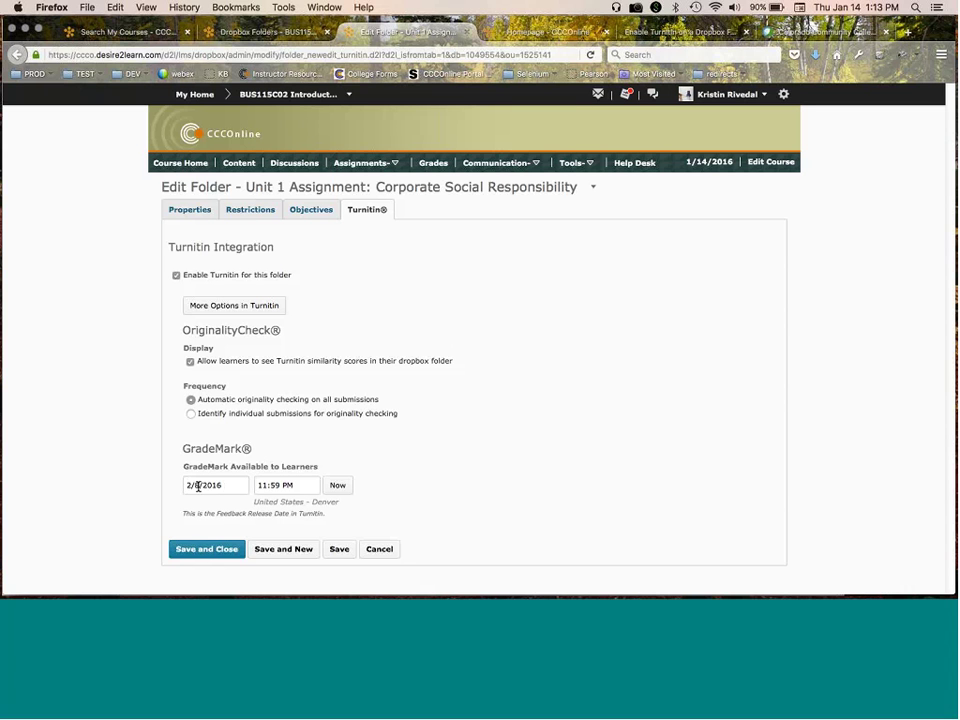
- Save Unit 1's settings and compare its 2/7/2016 due date with the 2/8/2016 GradeMark release
{"action": "left_click", "coordinate": [255, 211]}
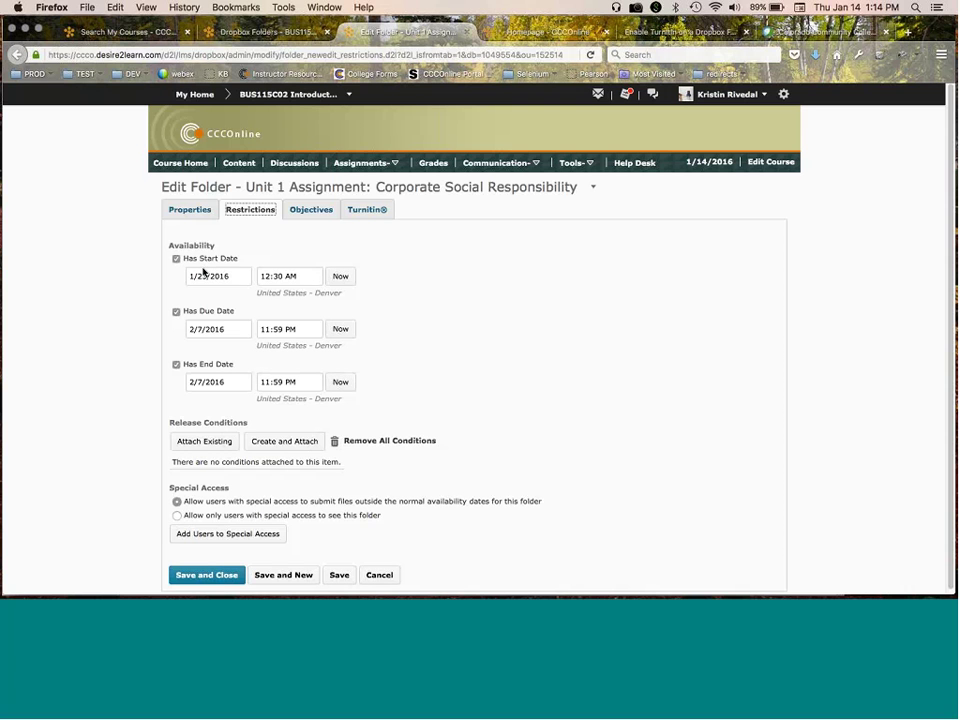
{"action": "left_click", "coordinate": [367, 213]}
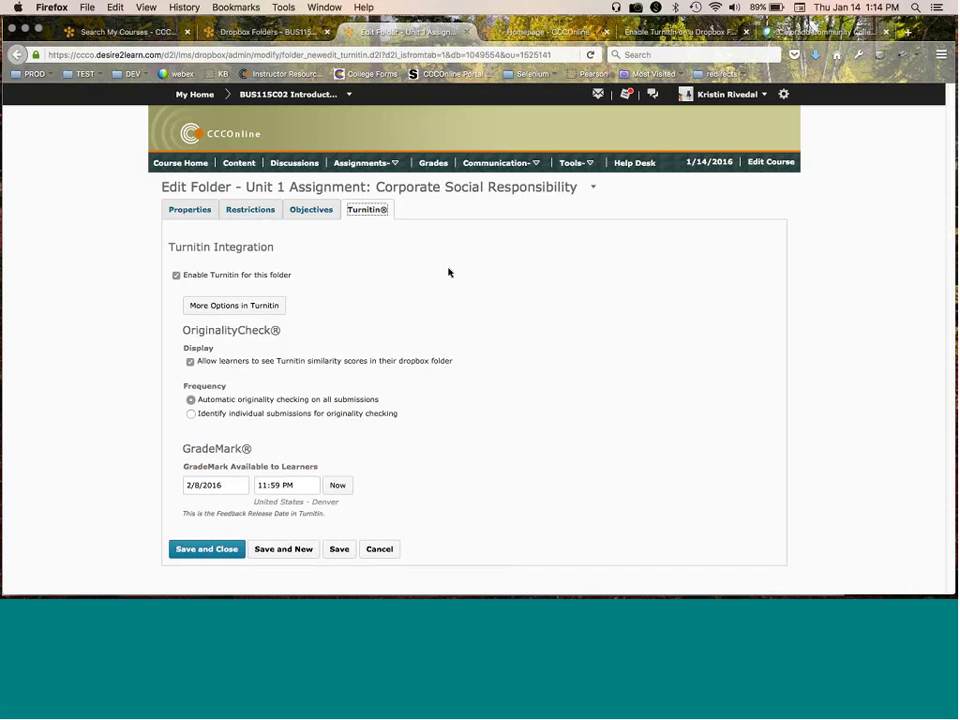
- Review Unit 1's folder properties, then return to its Turnitin options with GradeMark releasing 2/8/2016 11:59 PM
{"action": "left_click", "coordinate": [198, 213]}
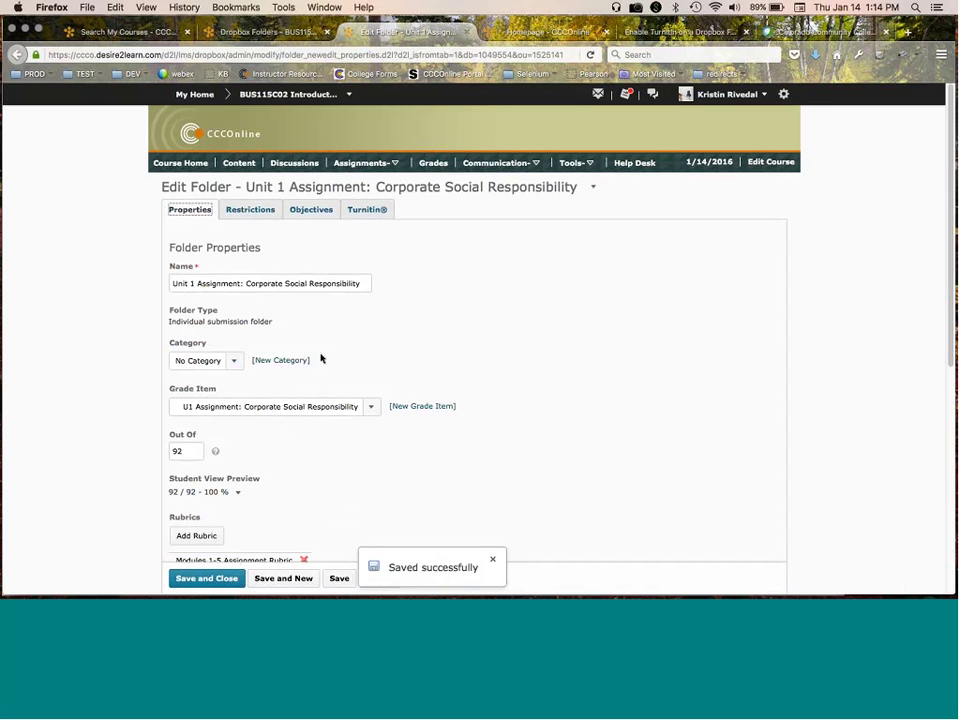
{"action": "scroll", "coordinate": [321, 358], "scroll_direction": "down", "scroll_amount": 5}
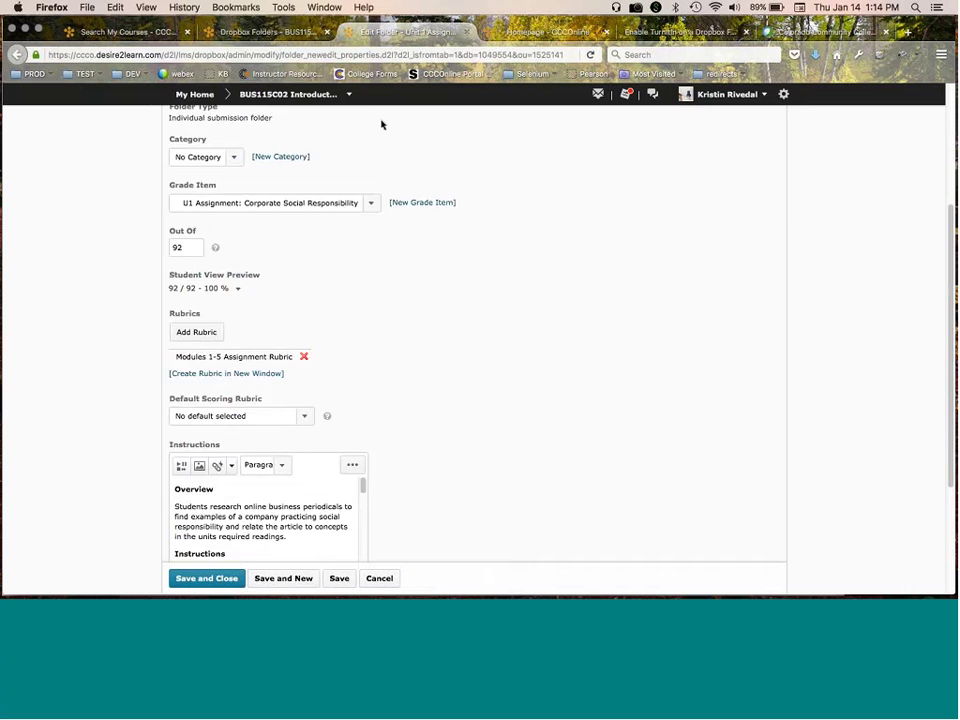
{"action": "scroll", "coordinate": [381, 124], "scroll_direction": "up", "scroll_amount": 5}
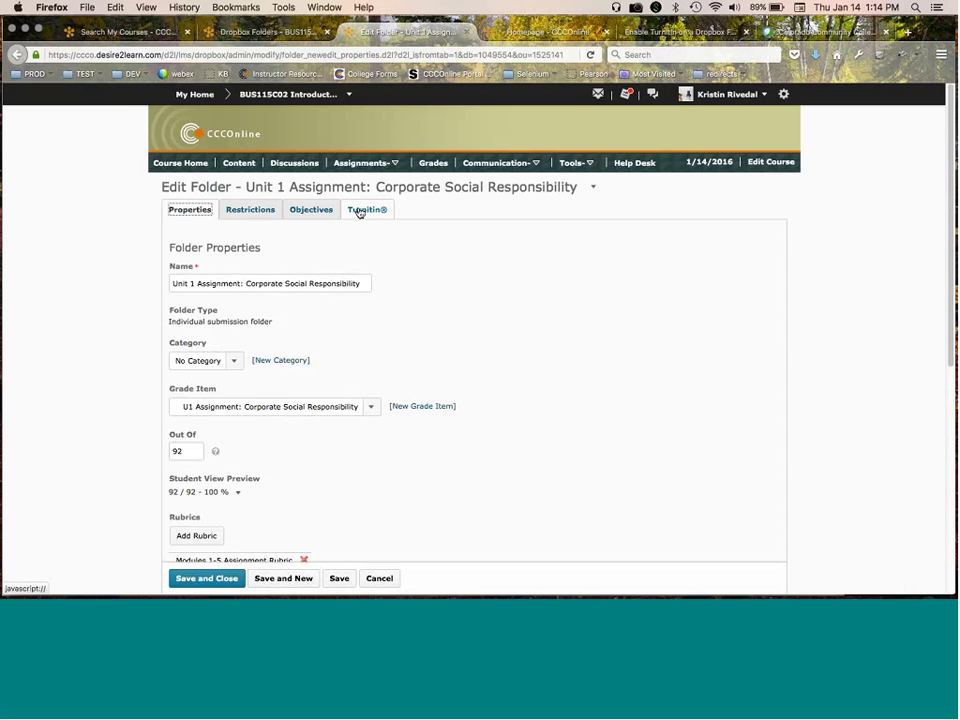
{"action": "left_click", "coordinate": [359, 212]}
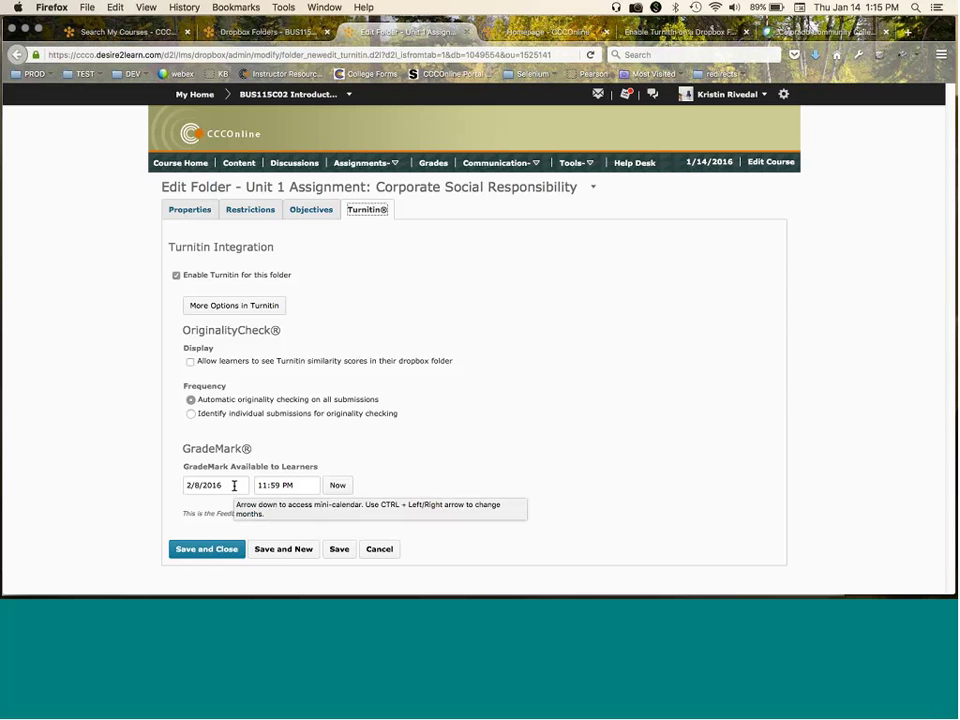
- Save Unit 1's folder settings and open its action menu on the Dropbox Folders list
{"action": "left_click", "coordinate": [228, 550]}
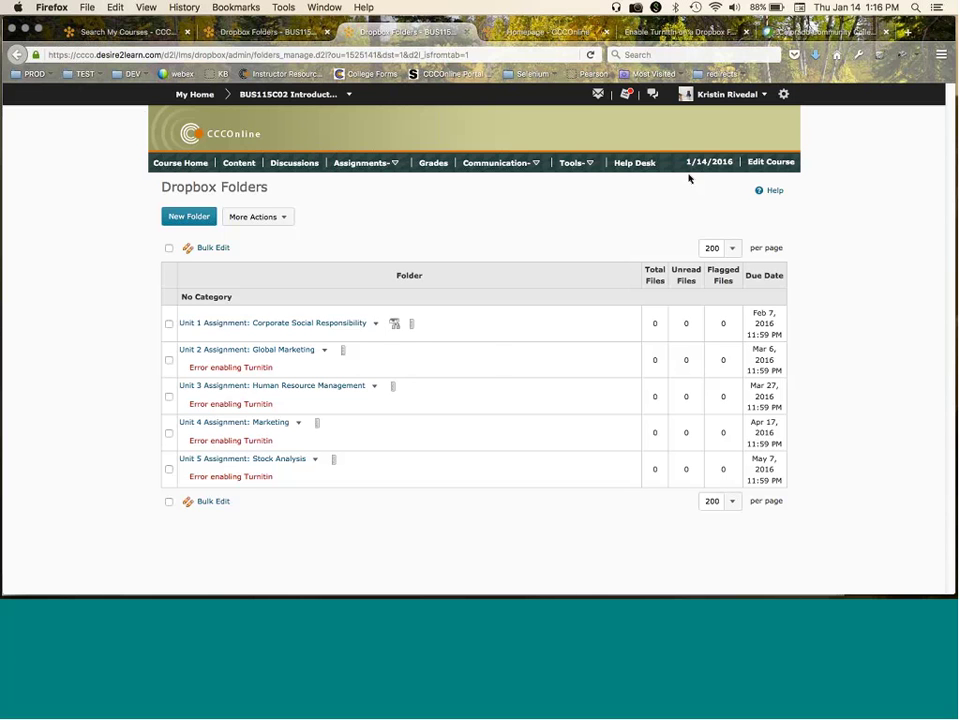
{"action": "left_click", "coordinate": [378, 326]}
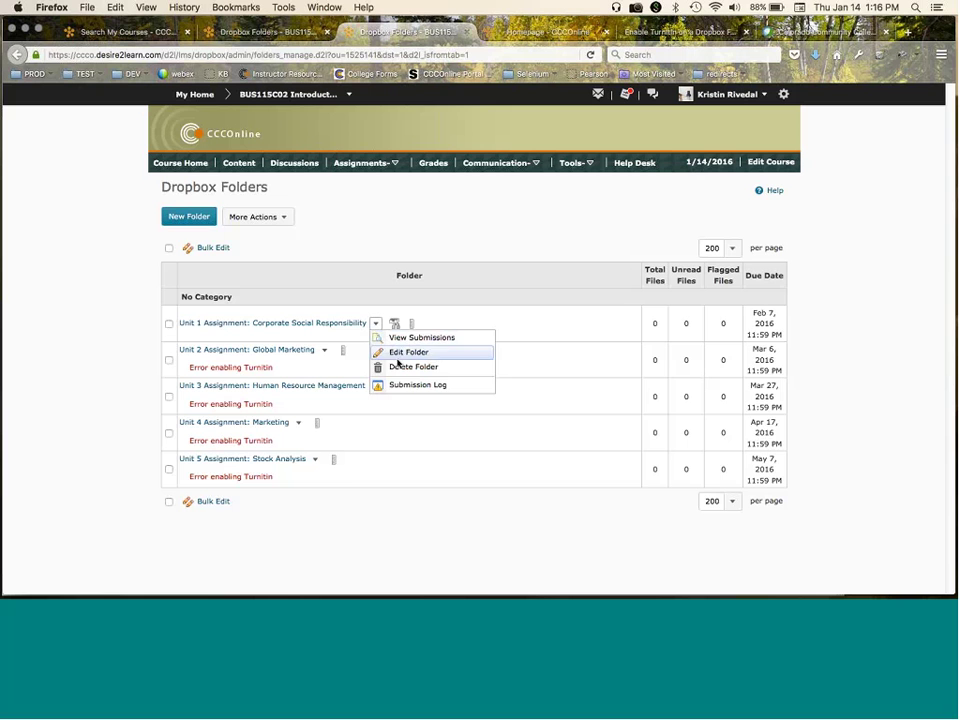
- Edit the Unit 1 folder and save its Turnitin settings with Turnitin enabled and automatic originality checking
{"action": "left_click", "coordinate": [400, 353]}
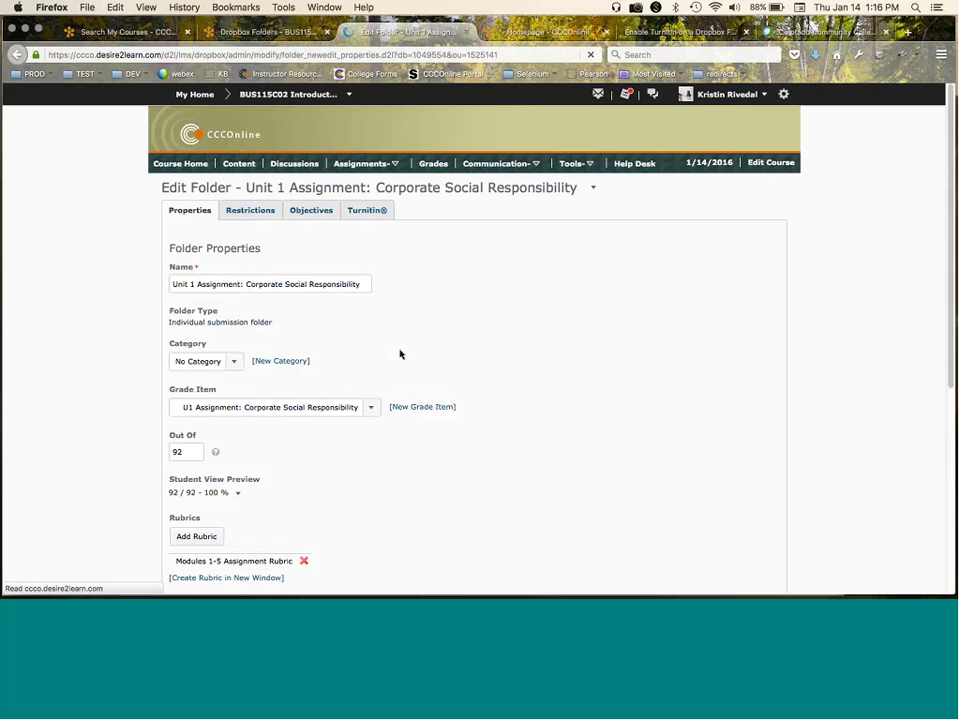
{"action": "left_click", "coordinate": [364, 215]}
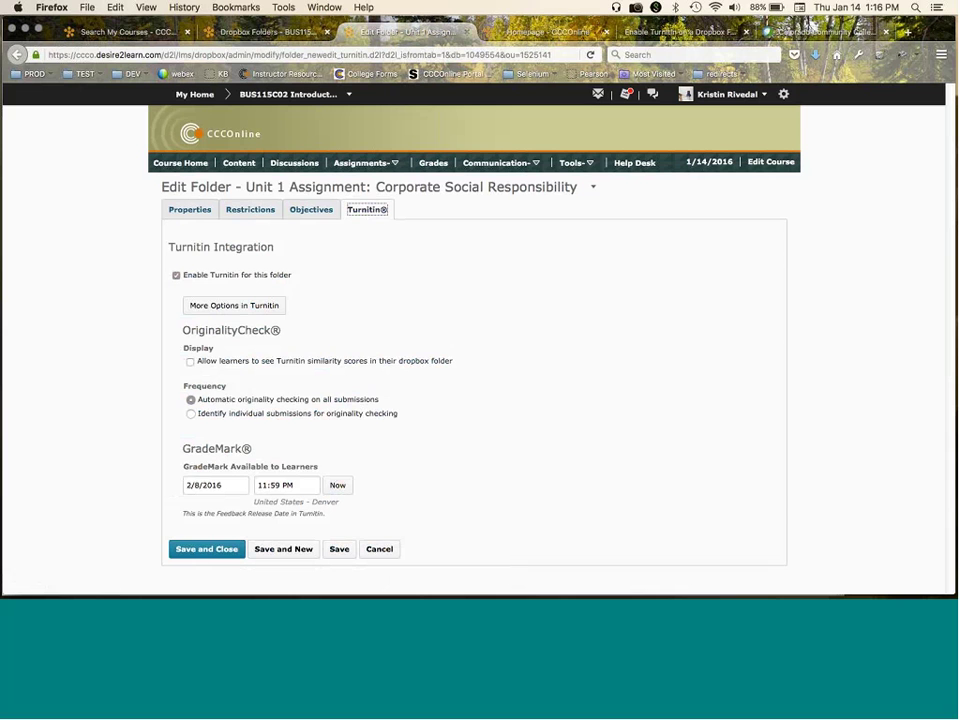
{"action": "left_click", "coordinate": [339, 550]}
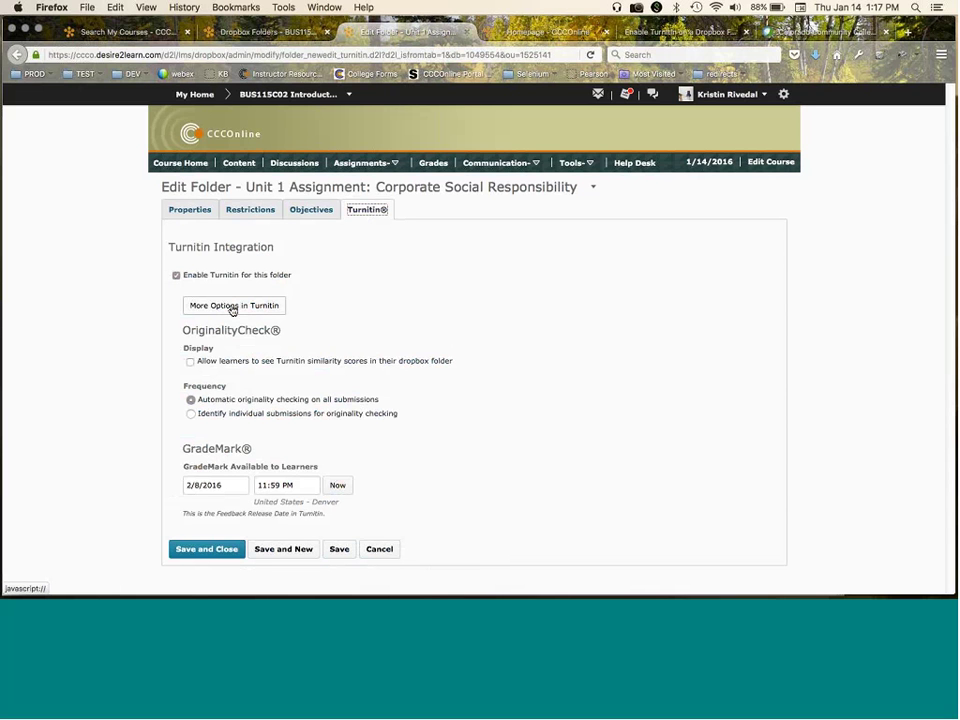
{"action": "left_click", "coordinate": [232, 306]}
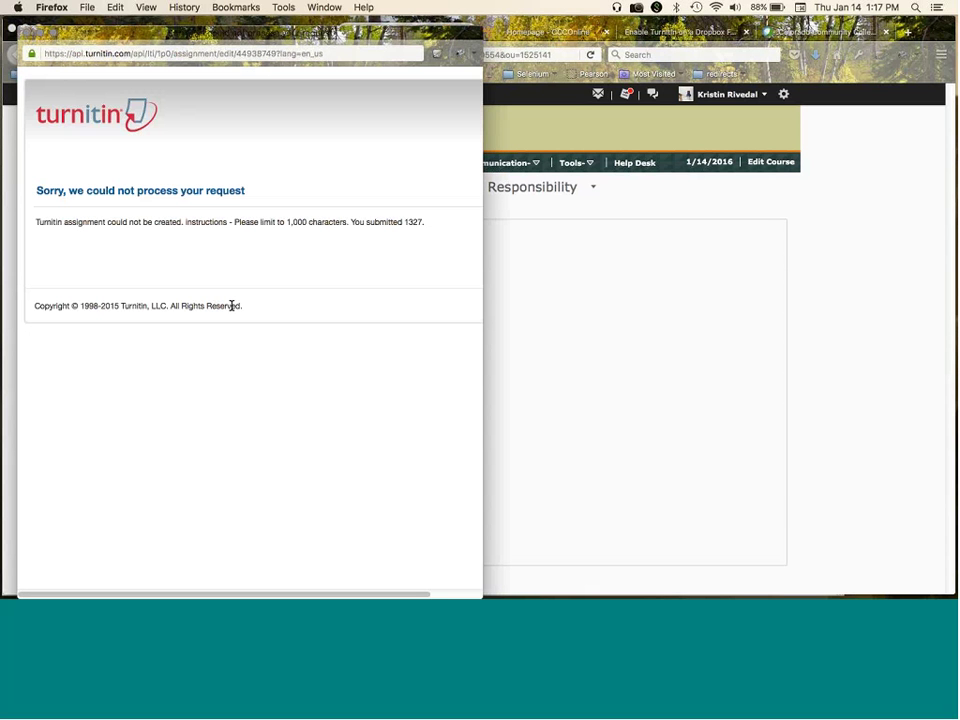
{"action": "left_click", "coordinate": [27, 30]}
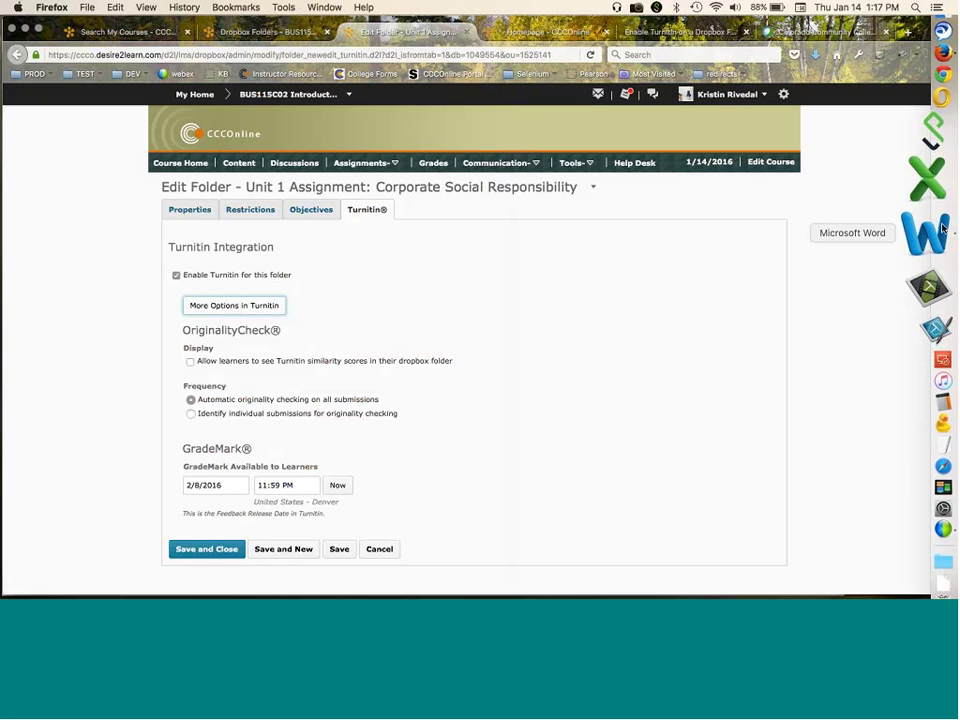
- Check the Word document, then delete all text from the Unit 1 folder's Instructions field
{"action": "left_click", "coordinate": [930, 232]}
{"action": "left_click", "coordinate": [868, 199]}
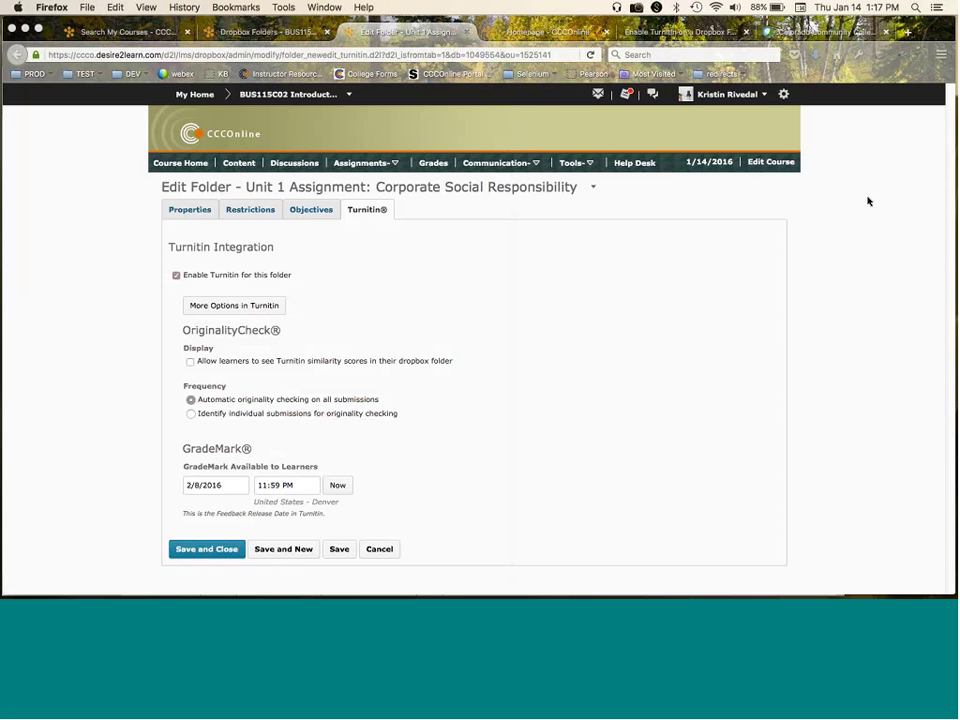
{"action": "left_click", "coordinate": [190, 212]}
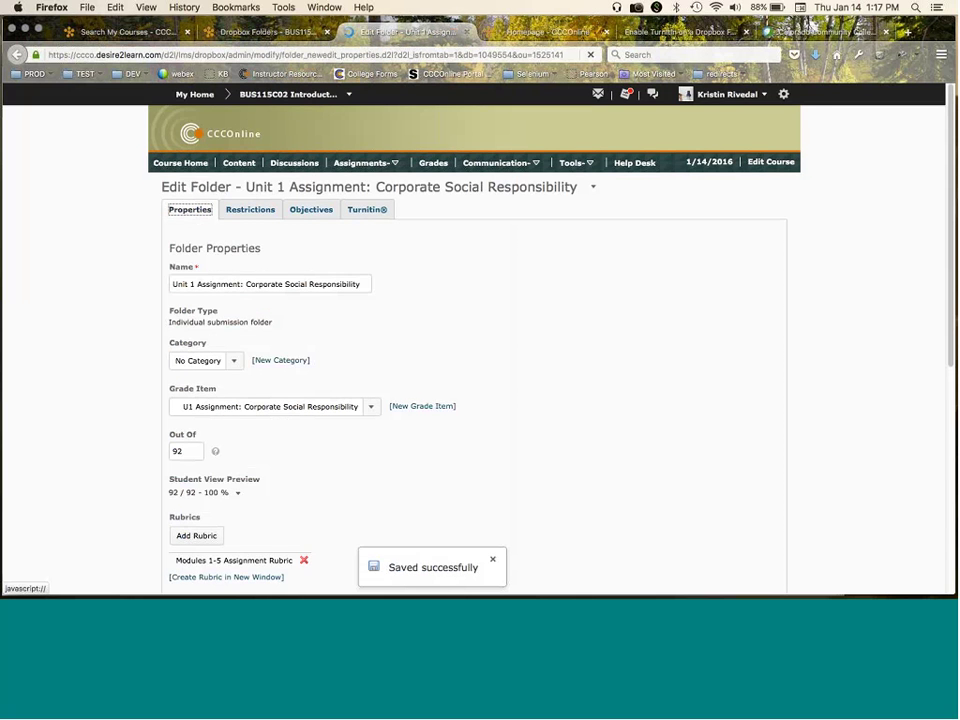
{"action": "scroll", "coordinate": [237, 475], "scroll_direction": "down", "scroll_amount": 1}
{"action": "scroll", "coordinate": [237, 475], "scroll_direction": "down", "scroll_amount": 5}
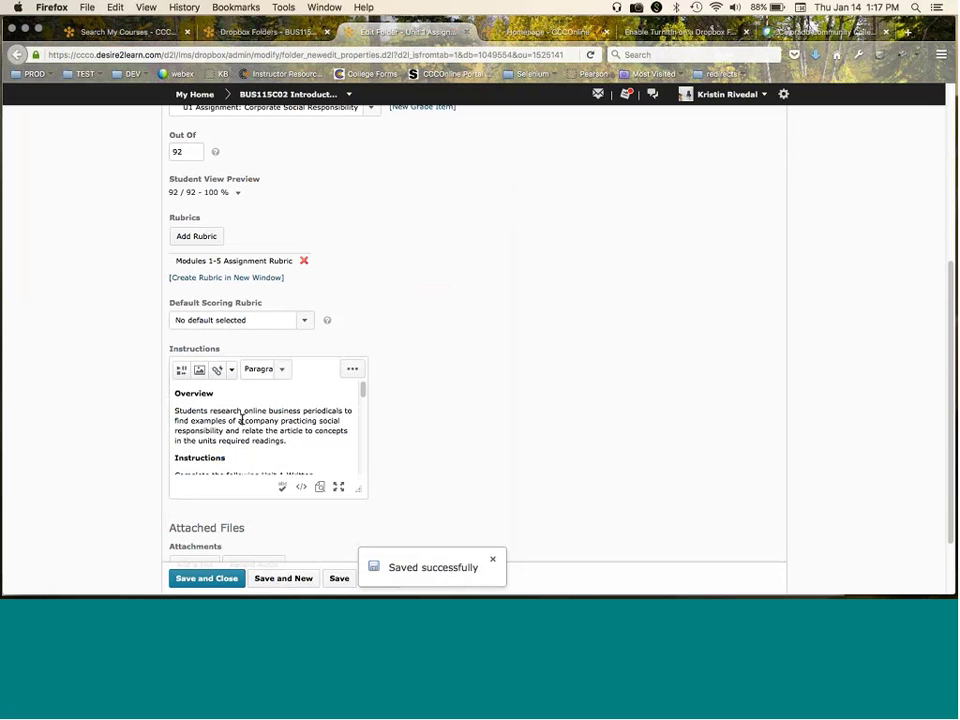
{"action": "key", "text": "super+a"}
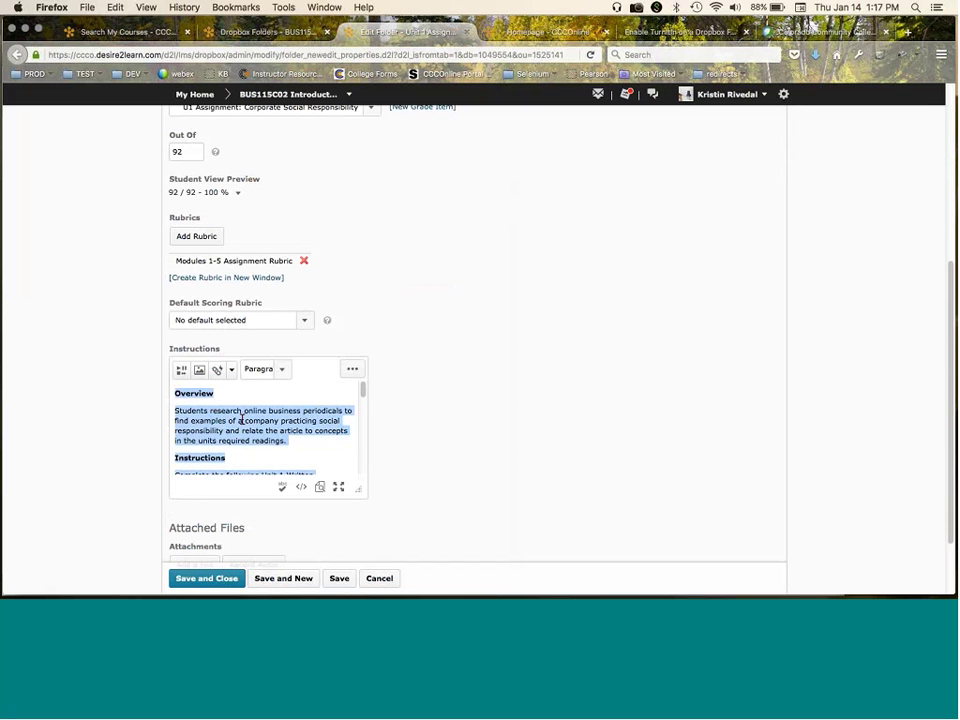
{"action": "key", "text": "BackSpace"}
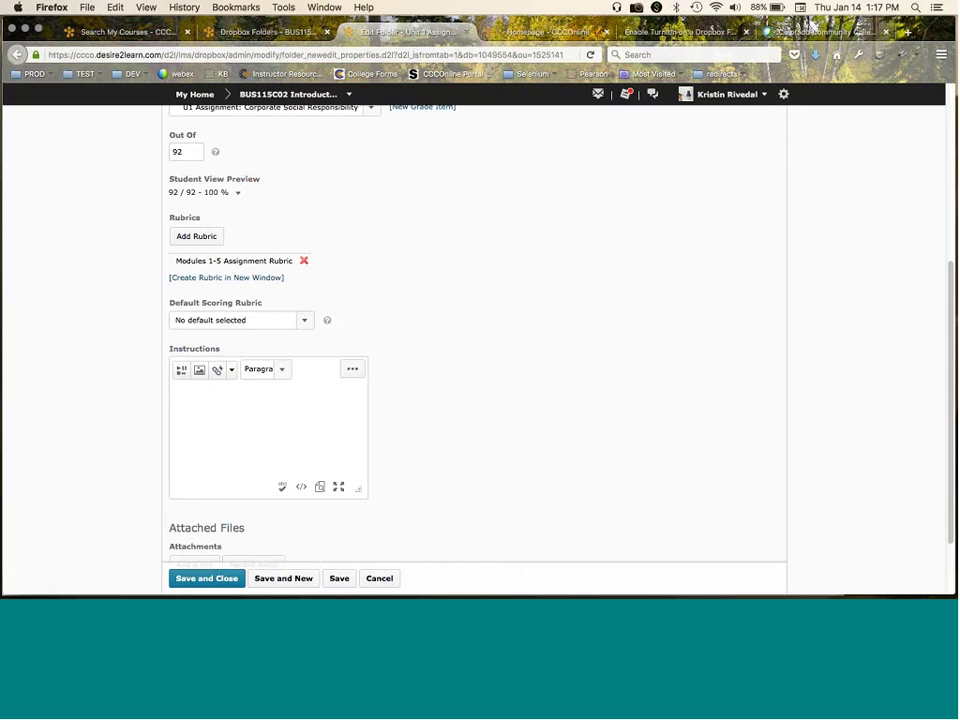
{"action": "scroll", "coordinate": [447, 375], "scroll_direction": "up", "scroll_amount": 6}
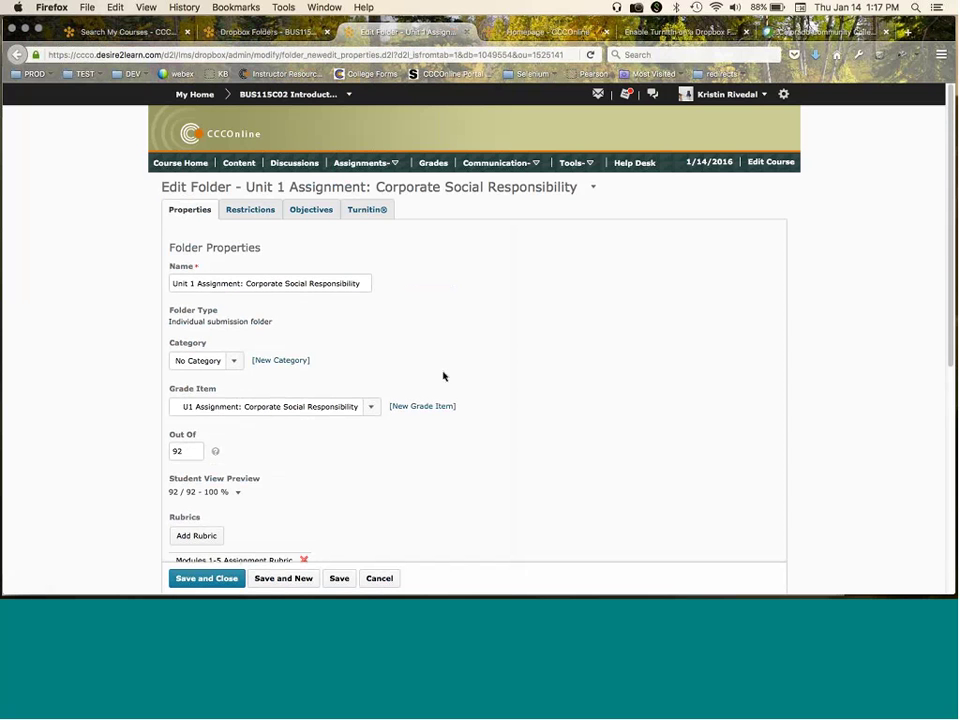
- Open Turnitin's More Options for Unit 1, keeping submission of any file type allowed
{"action": "left_click", "coordinate": [364, 215]}
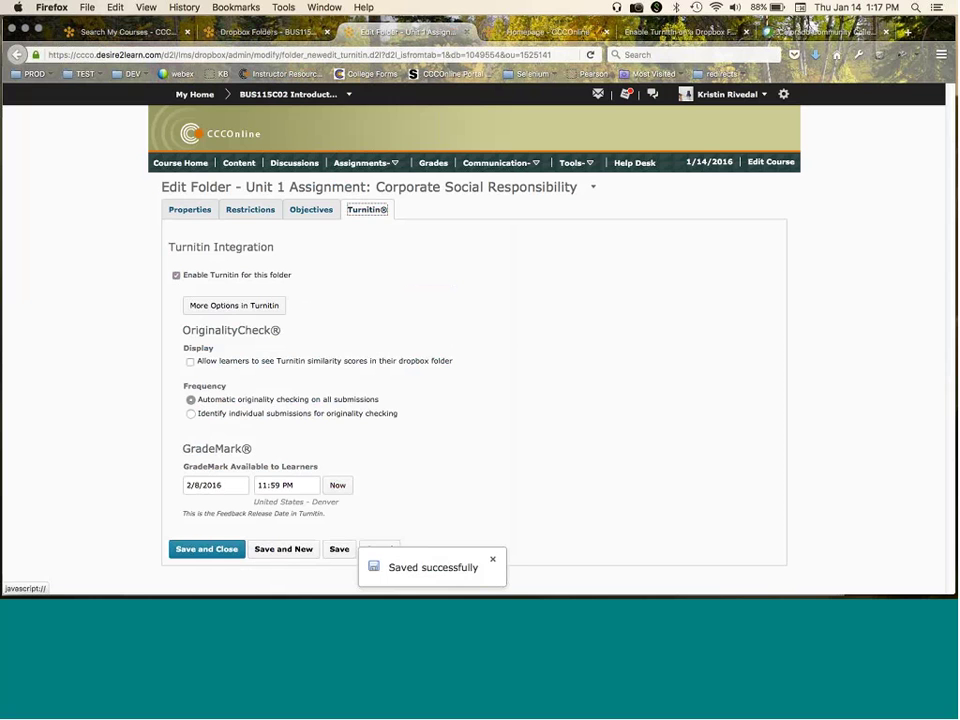
{"action": "left_click", "coordinate": [225, 308]}
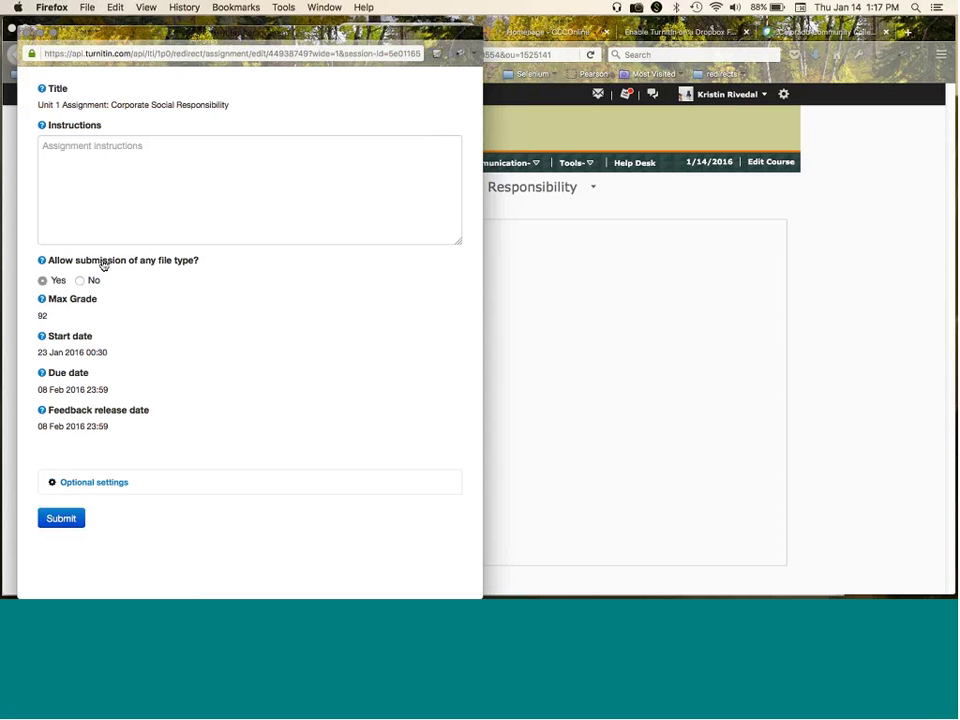
{"action": "left_click", "coordinate": [80, 281]}
{"action": "left_click", "coordinate": [42, 282]}
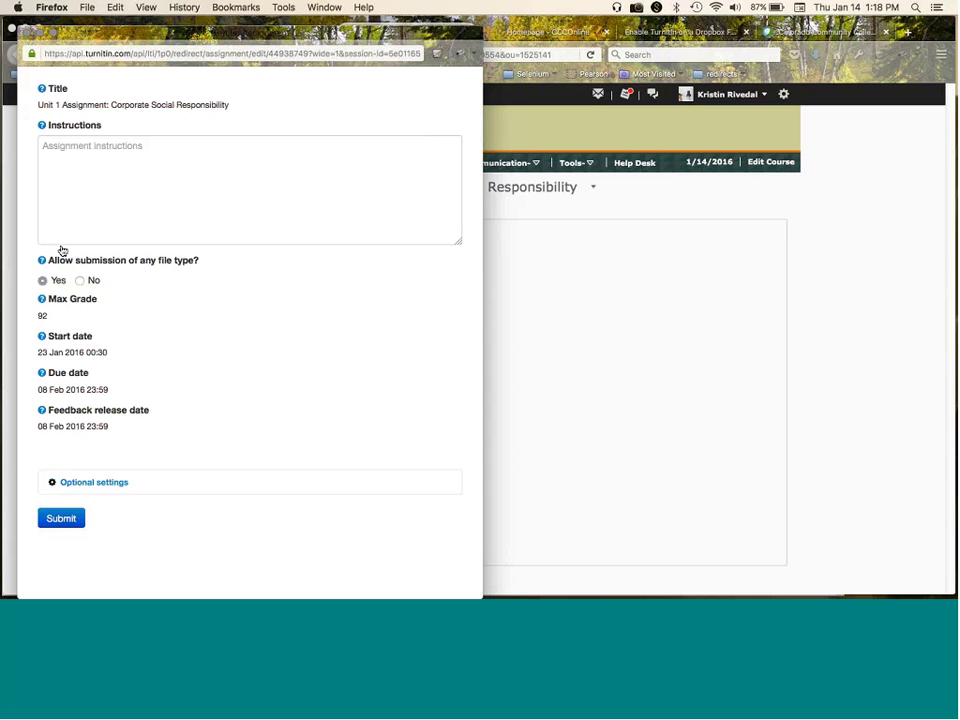
{"action": "mouse_move", "coordinate": [44, 262]}
{"action": "left_click", "coordinate": [80, 484]}
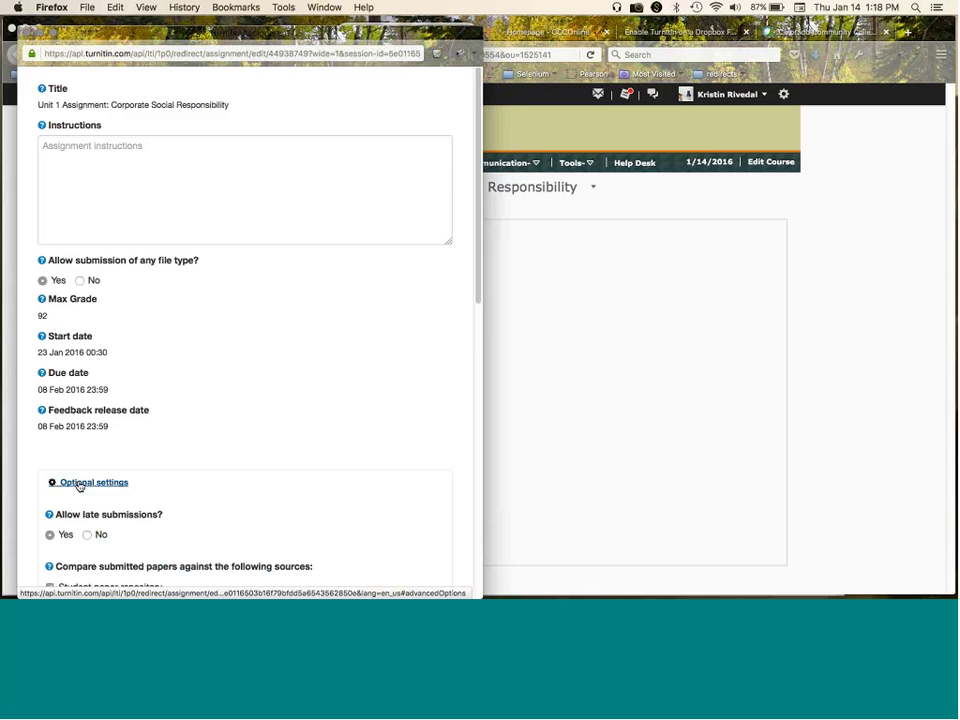
{"action": "scroll", "coordinate": [276, 388], "scroll_direction": "down", "scroll_amount": 4}
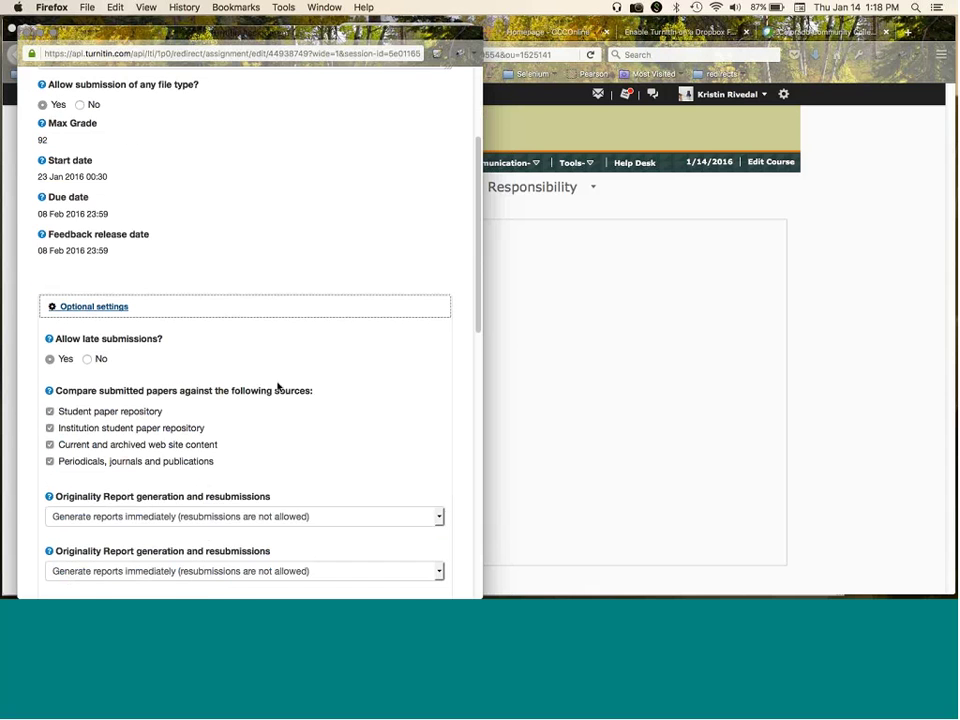
{"action": "scroll", "coordinate": [278, 386], "scroll_direction": "down", "scroll_amount": 1}
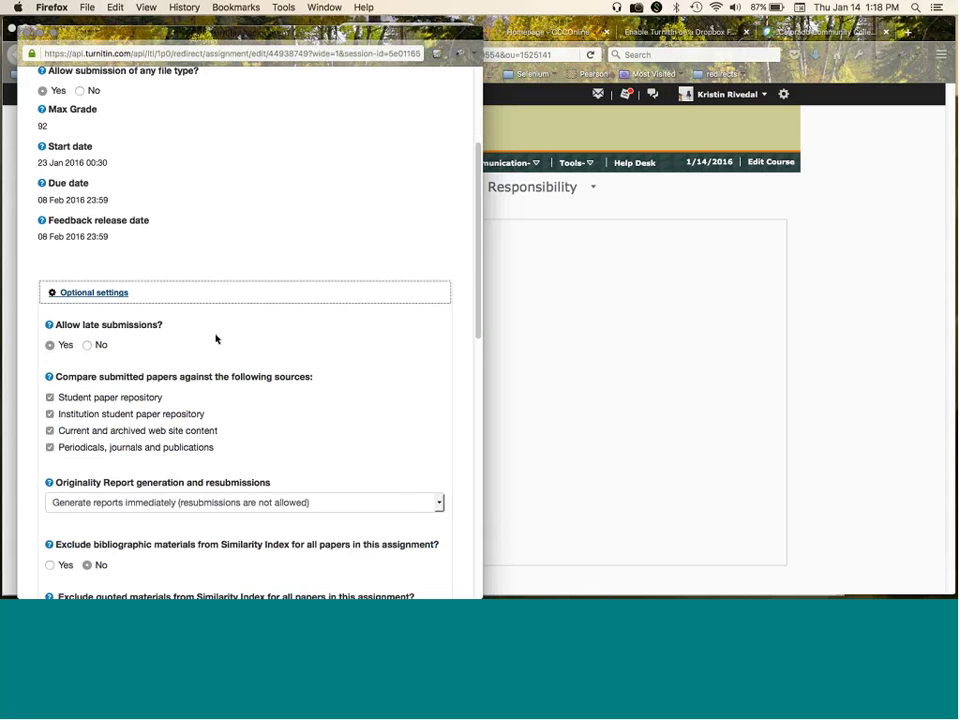
{"action": "scroll", "coordinate": [215, 339], "scroll_direction": "down", "scroll_amount": 5}
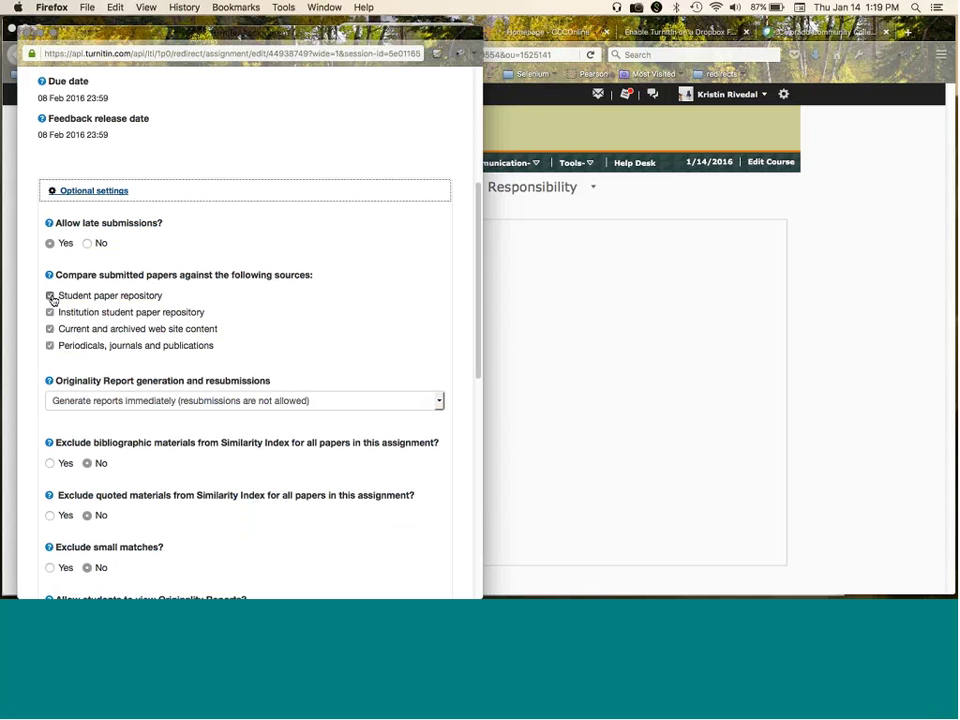
{"action": "left_click", "coordinate": [52, 299]}
{"action": "left_click", "coordinate": [51, 297]}
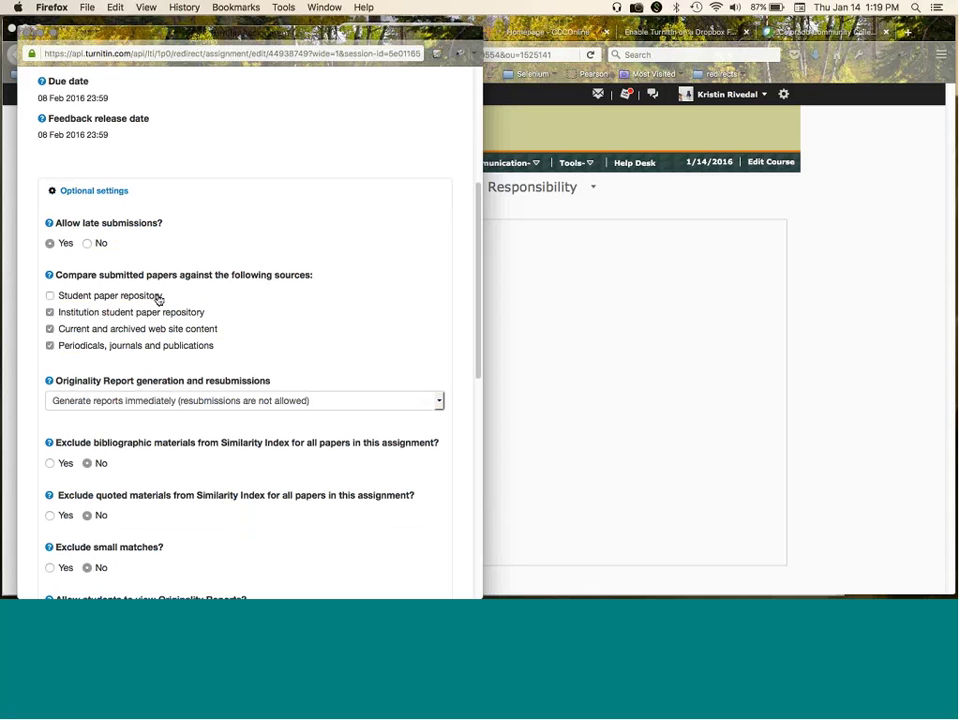
{"action": "left_click", "coordinate": [50, 297]}
{"action": "scroll", "coordinate": [167, 365], "scroll_direction": "down", "scroll_amount": 2}
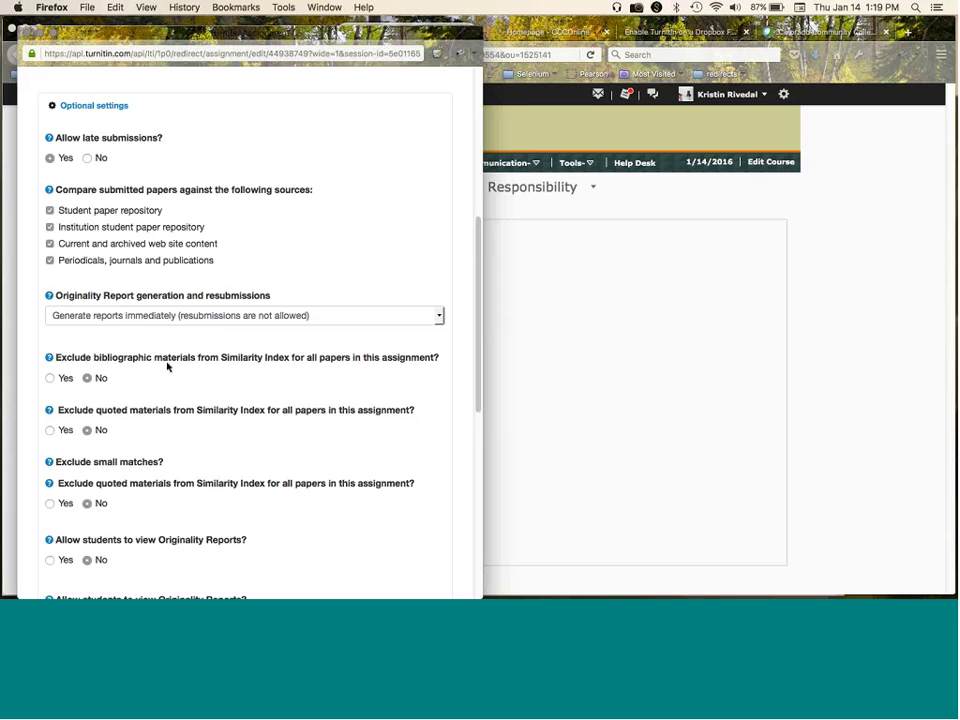
{"action": "scroll", "coordinate": [167, 365], "scroll_direction": "down", "scroll_amount": 3}
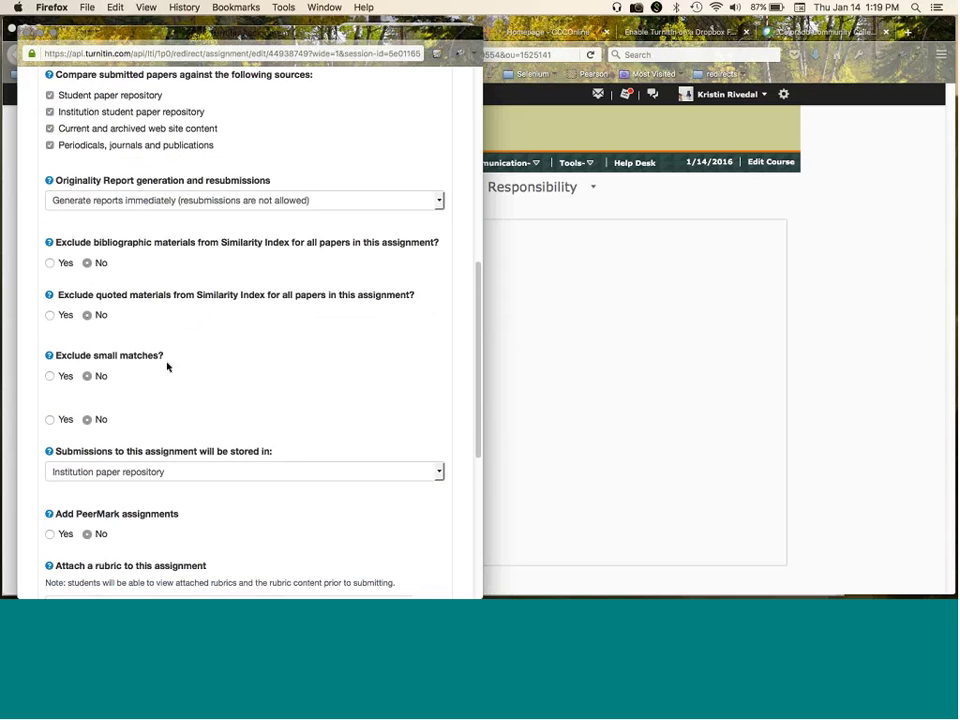
{"action": "scroll", "coordinate": [167, 367], "scroll_direction": "down", "scroll_amount": 1}
{"action": "scroll", "coordinate": [154, 268], "scroll_direction": "up", "scroll_amount": 3}
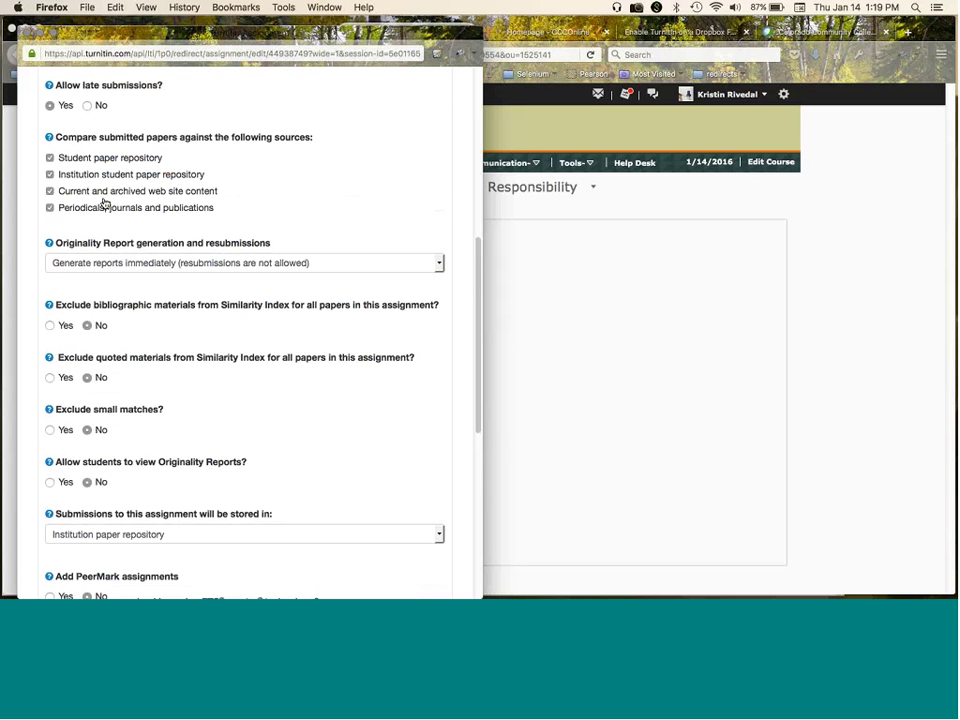
- Set Originality Report generation to 'Generate reports immediately (resubmissions are allowed until due date)'
{"action": "left_click", "coordinate": [150, 265]}
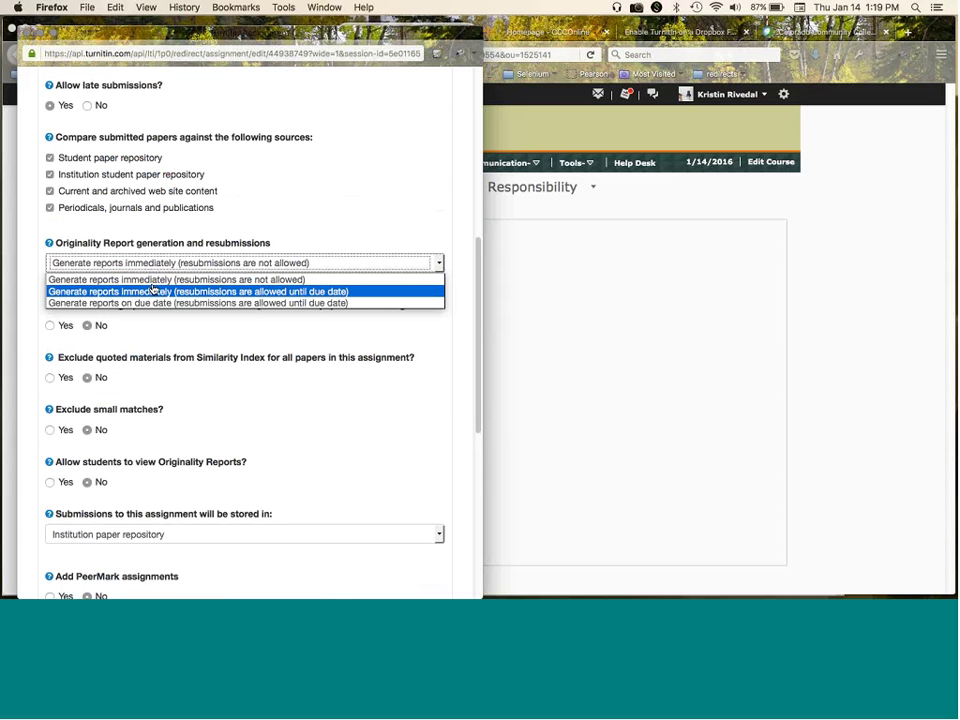
{"action": "left_click", "coordinate": [152, 290]}
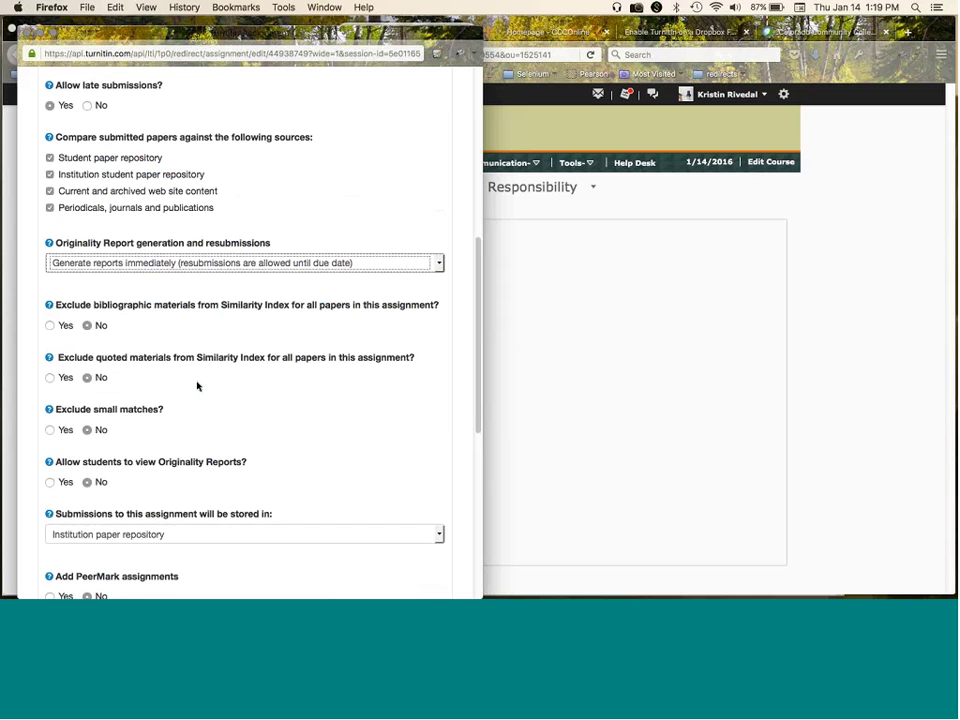
{"action": "scroll", "coordinate": [197, 386], "scroll_direction": "down", "scroll_amount": 3}
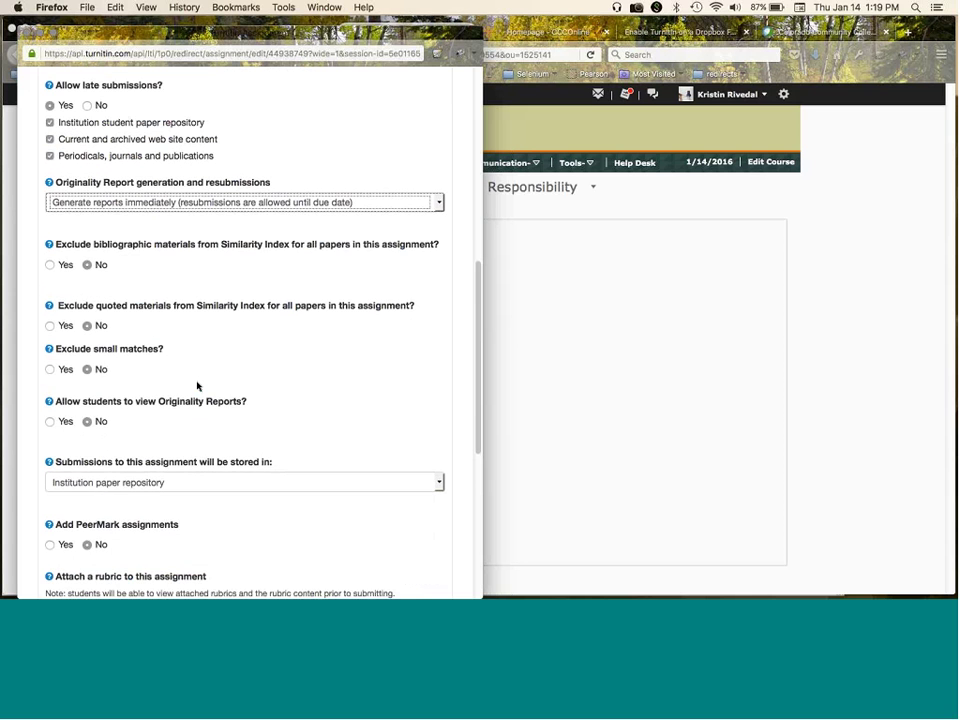
{"action": "scroll", "coordinate": [197, 386], "scroll_direction": "down", "scroll_amount": 3}
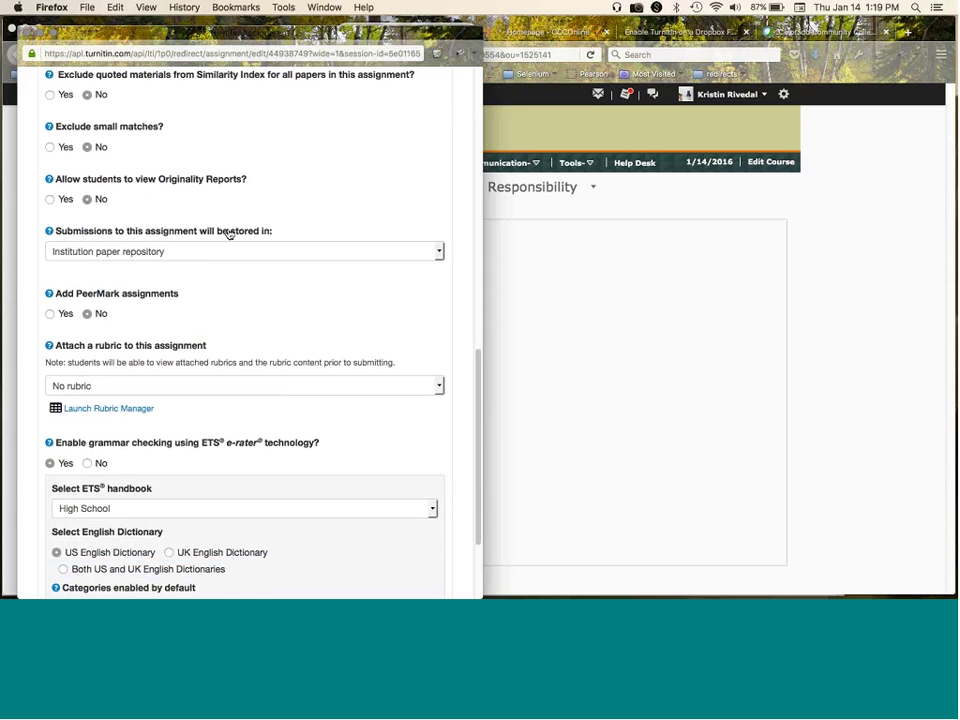
{"action": "left_click", "coordinate": [210, 253]}
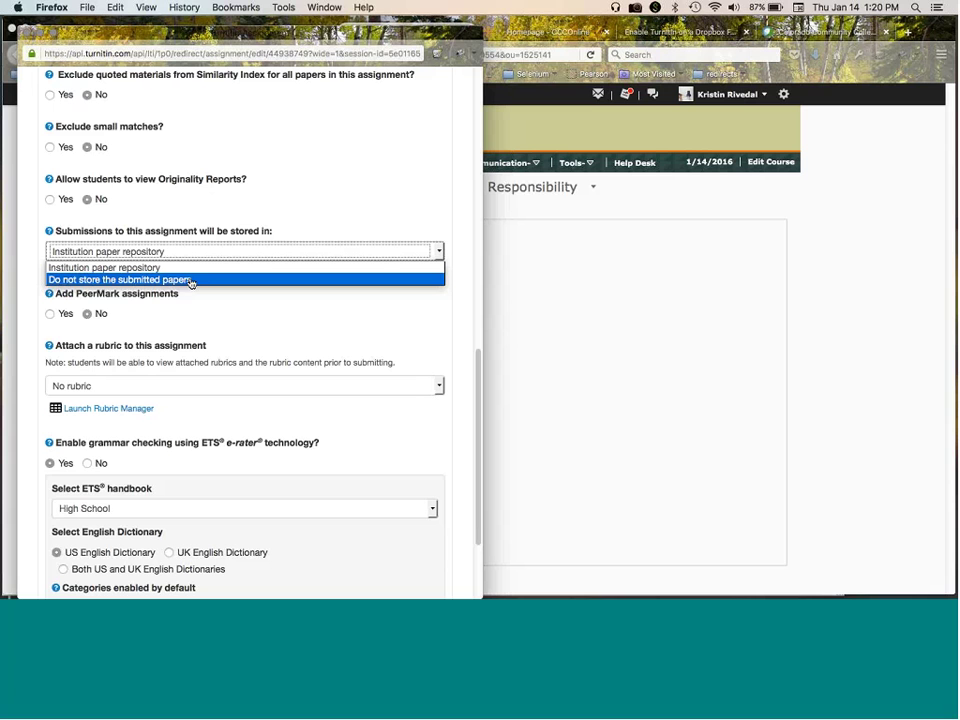
{"action": "left_click", "coordinate": [264, 317]}
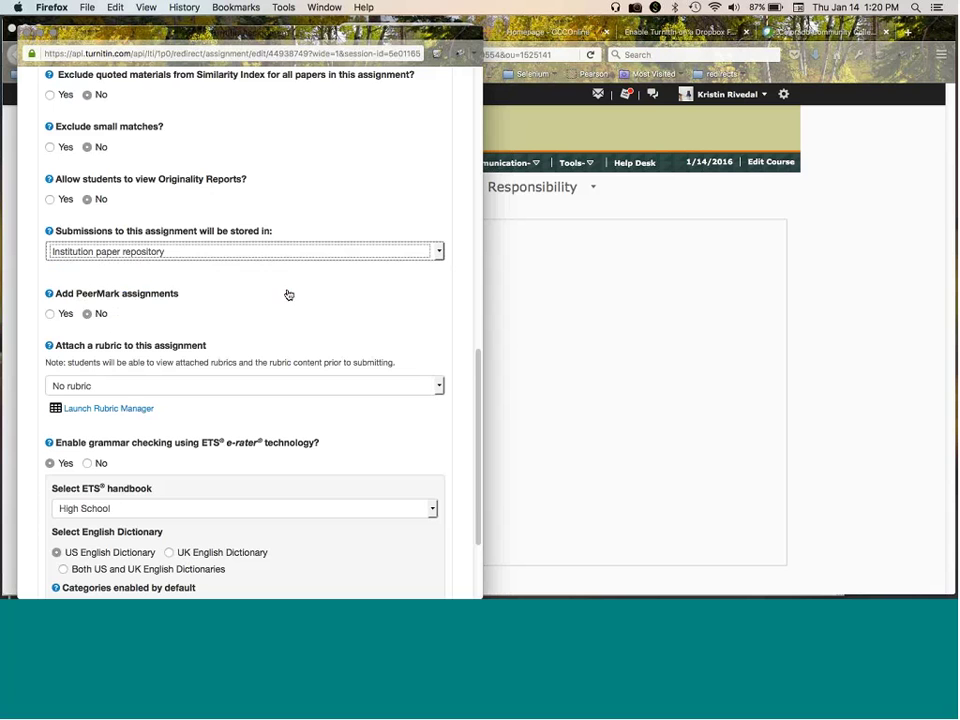
{"action": "scroll", "coordinate": [294, 302], "scroll_direction": "down", "scroll_amount": 3}
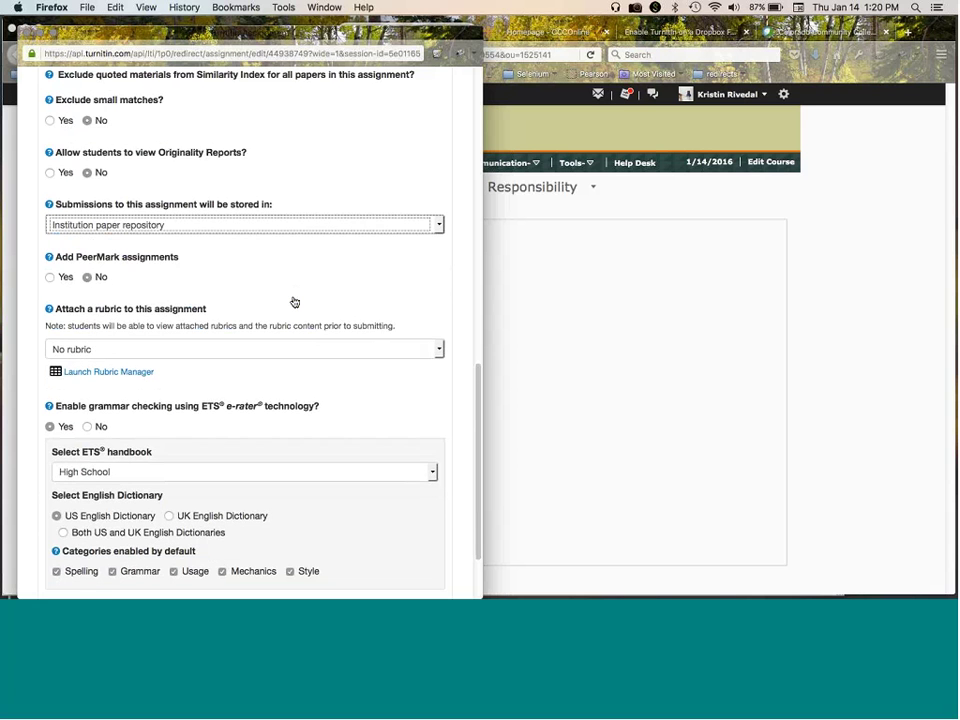
{"action": "scroll", "coordinate": [294, 301], "scroll_direction": "down", "scroll_amount": 1}
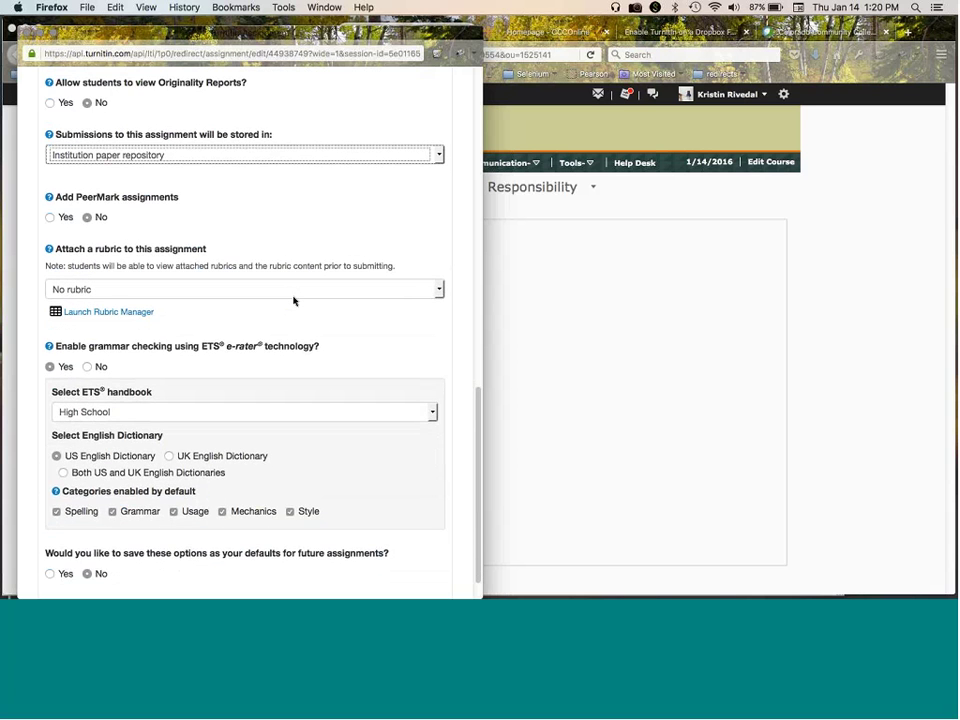
{"action": "scroll", "coordinate": [294, 301], "scroll_direction": "down", "scroll_amount": 2}
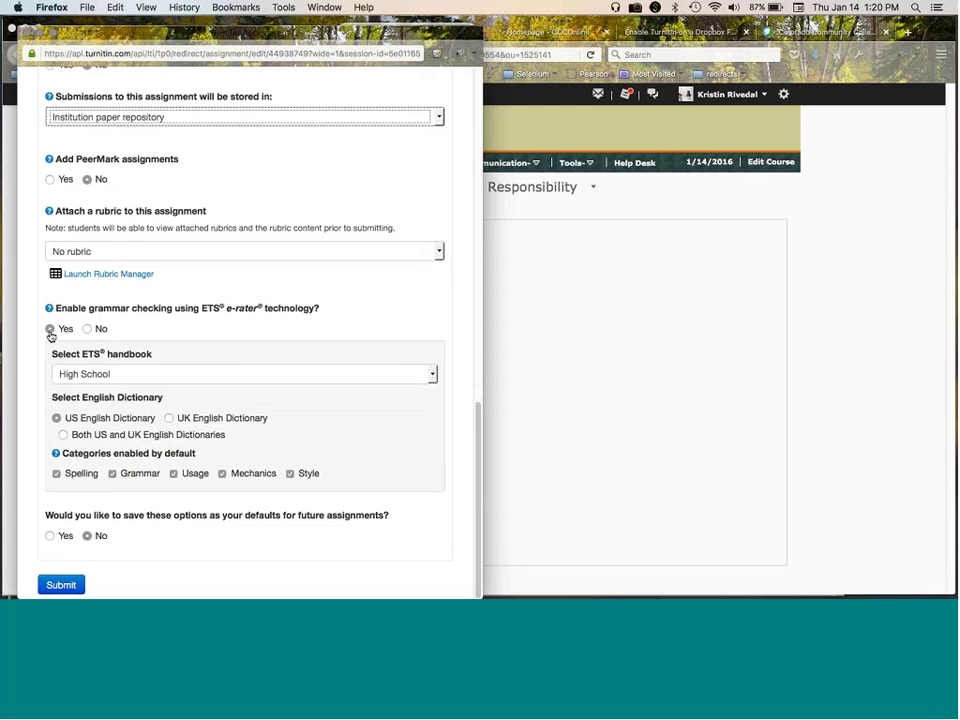
- Keep the ETS grammar handbook level at High School
{"action": "left_click", "coordinate": [109, 376]}
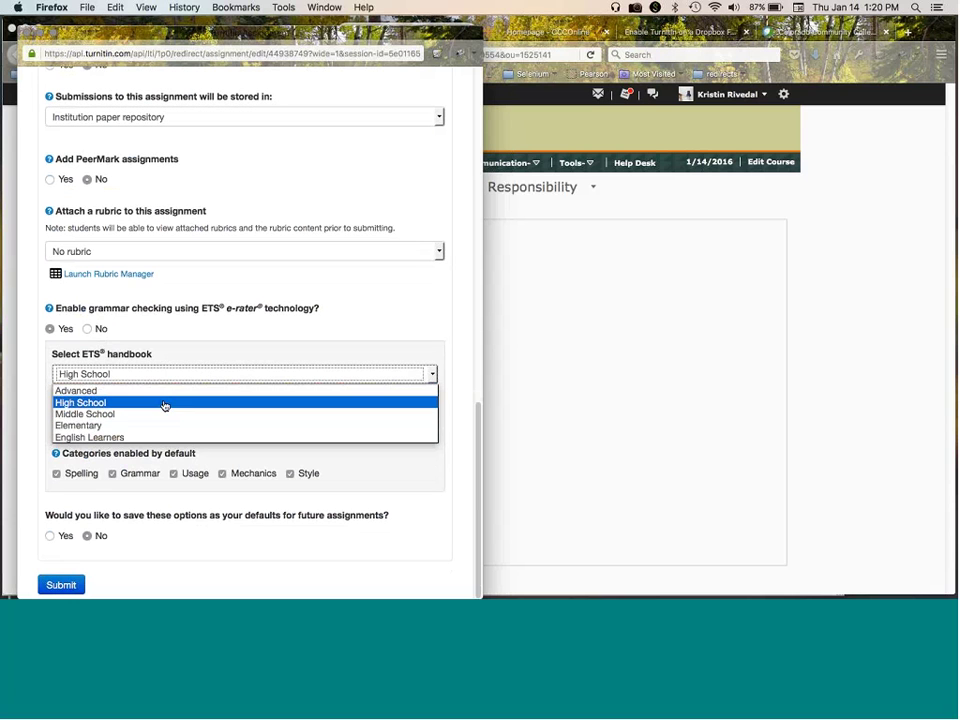
{"action": "left_click", "coordinate": [165, 403]}
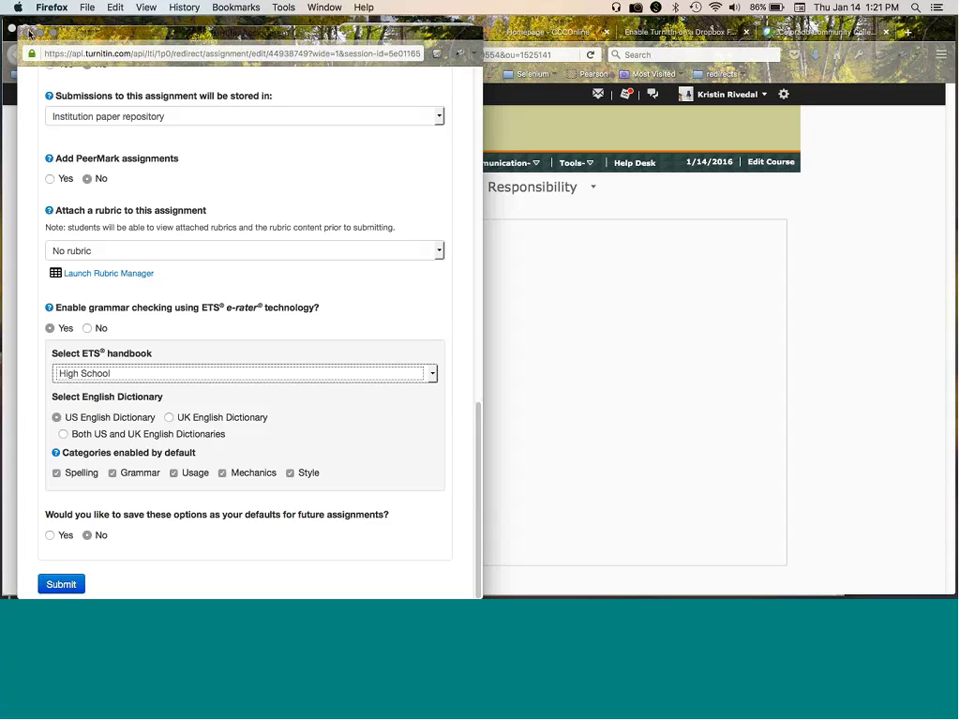
- Close the Turnitin options window and save the Unit 1 folder from its Properties tab
{"action": "left_click", "coordinate": [27, 31]}
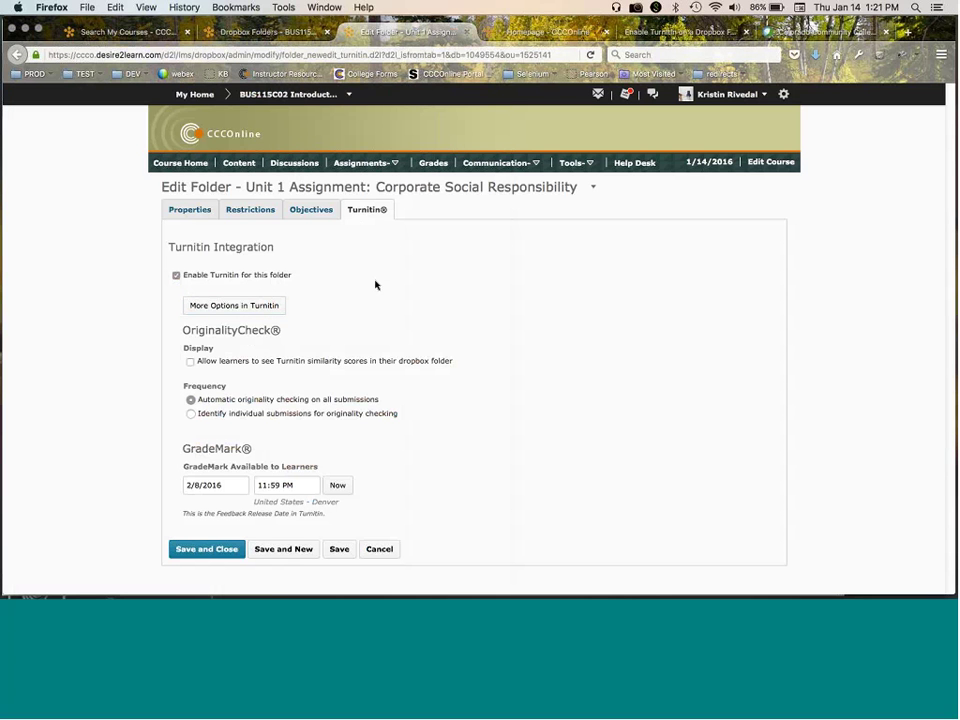
{"action": "left_click", "coordinate": [183, 213]}
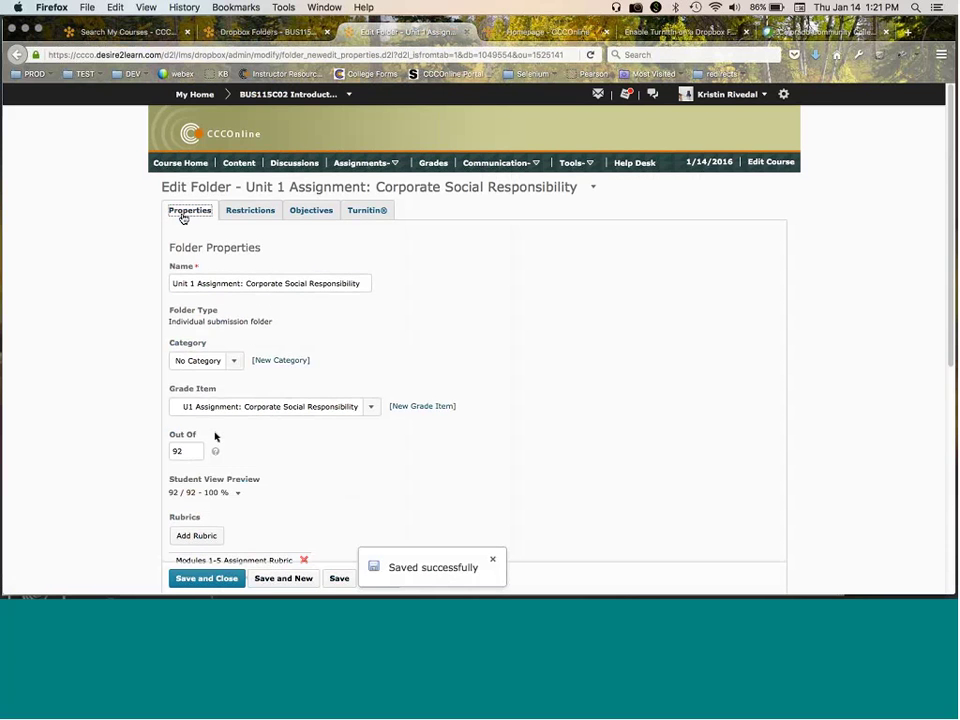
{"action": "scroll", "coordinate": [214, 436], "scroll_direction": "down", "scroll_amount": 5}
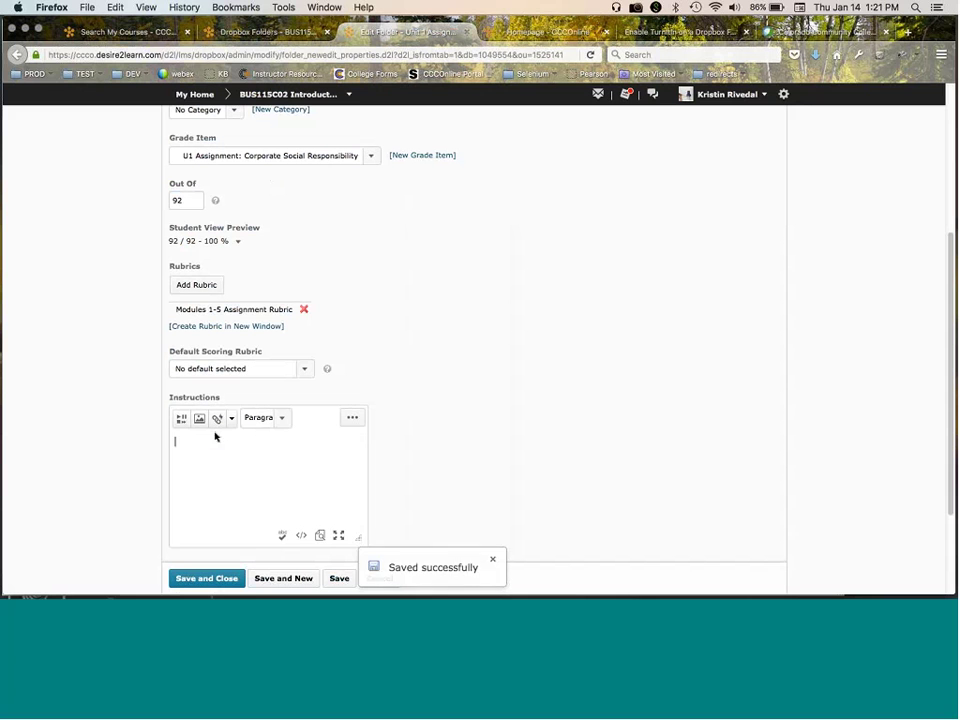
{"action": "left_click", "coordinate": [333, 578]}
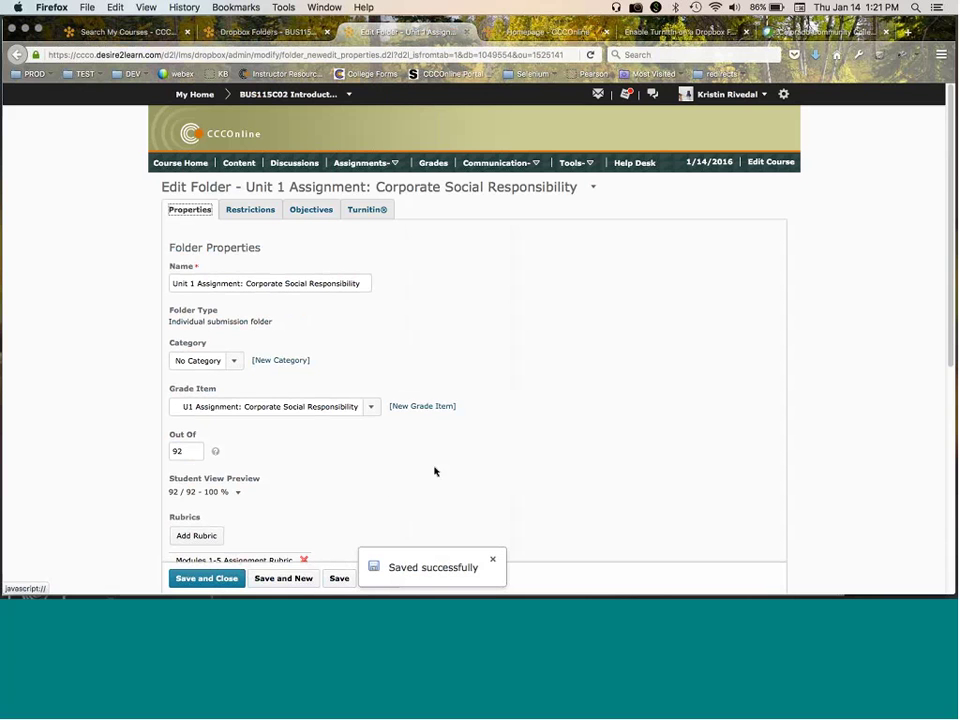
{"action": "scroll", "coordinate": [505, 322], "scroll_direction": "down", "scroll_amount": 5}
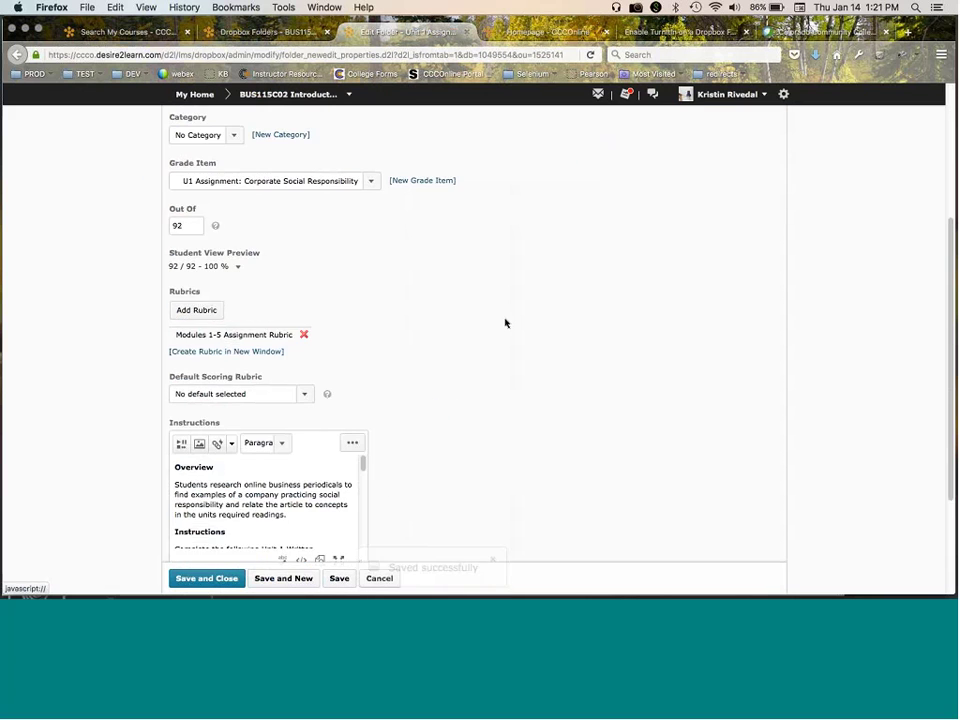
{"action": "scroll", "coordinate": [505, 322], "scroll_direction": "down", "scroll_amount": 2}
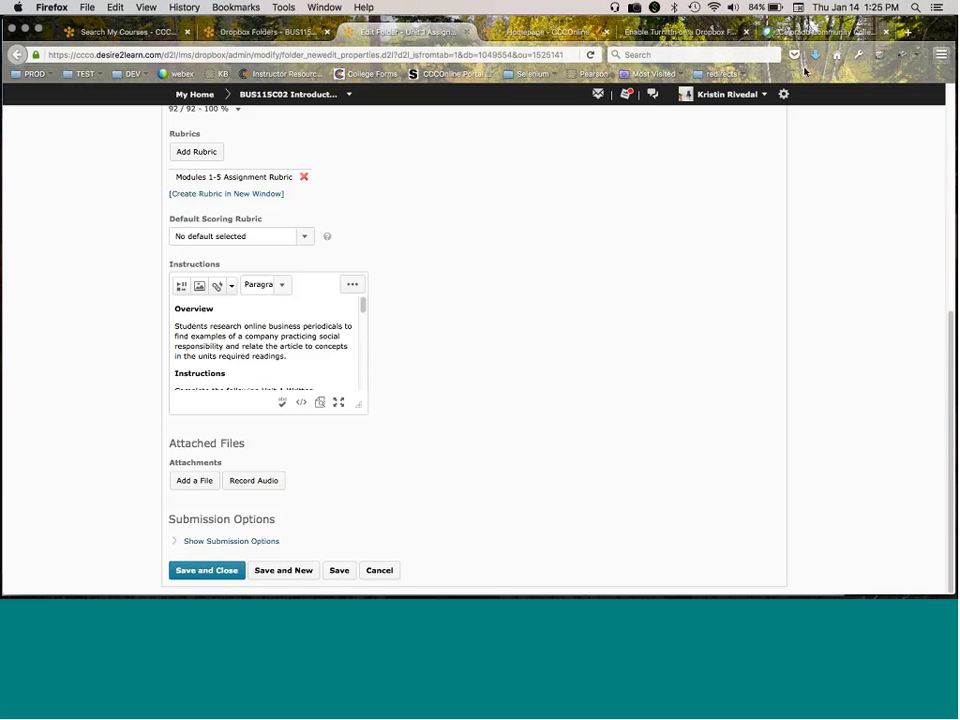
- Load turnitin.com in a new Firefox tab, retrying after a connection-reset error
{"action": "left_click", "coordinate": [87, 7]}
{"action": "left_click", "coordinate": [97, 23]}
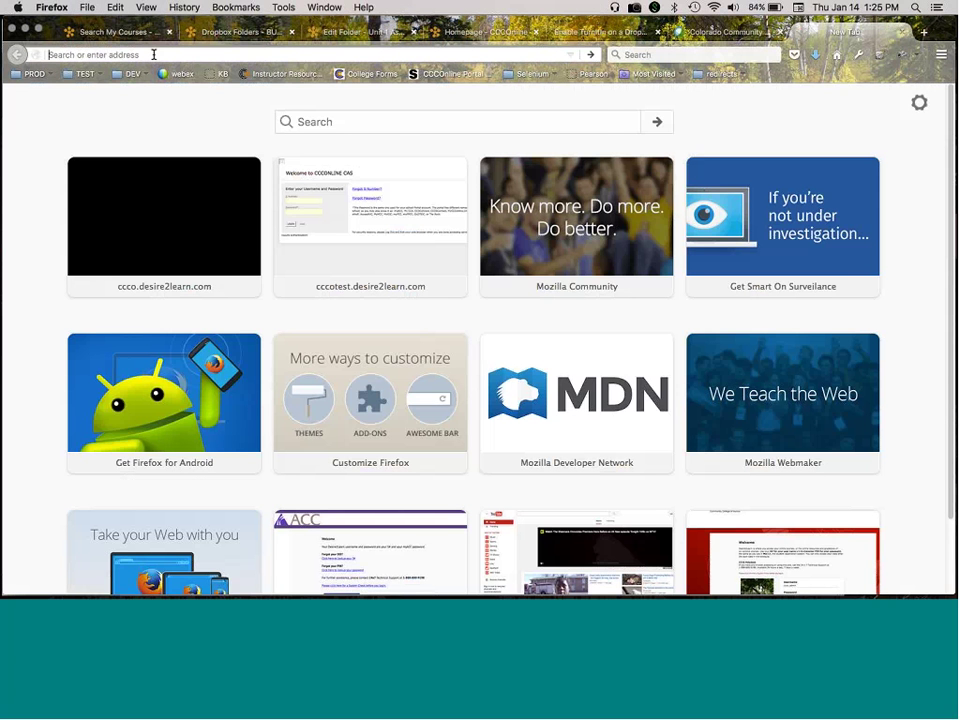
{"action": "type", "text": "tu"}
{"action": "type", "text": "rnitin.c"}
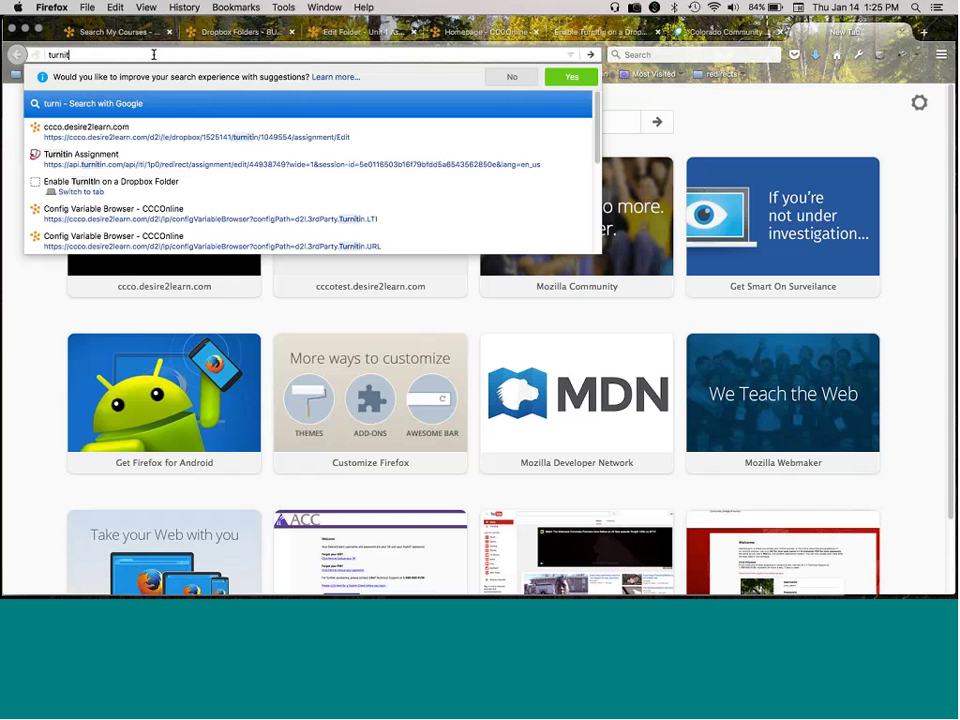
{"action": "type", "text": "om"}
{"action": "key", "text": "Return"}
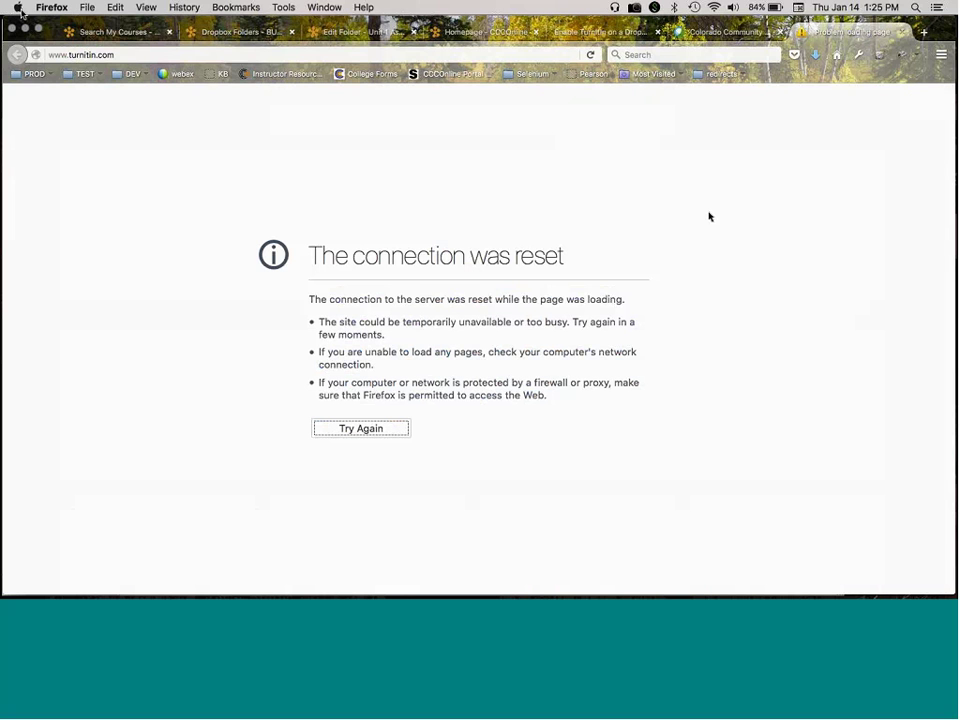
{"action": "left_click", "coordinate": [133, 51]}
{"action": "key", "text": "Return"}
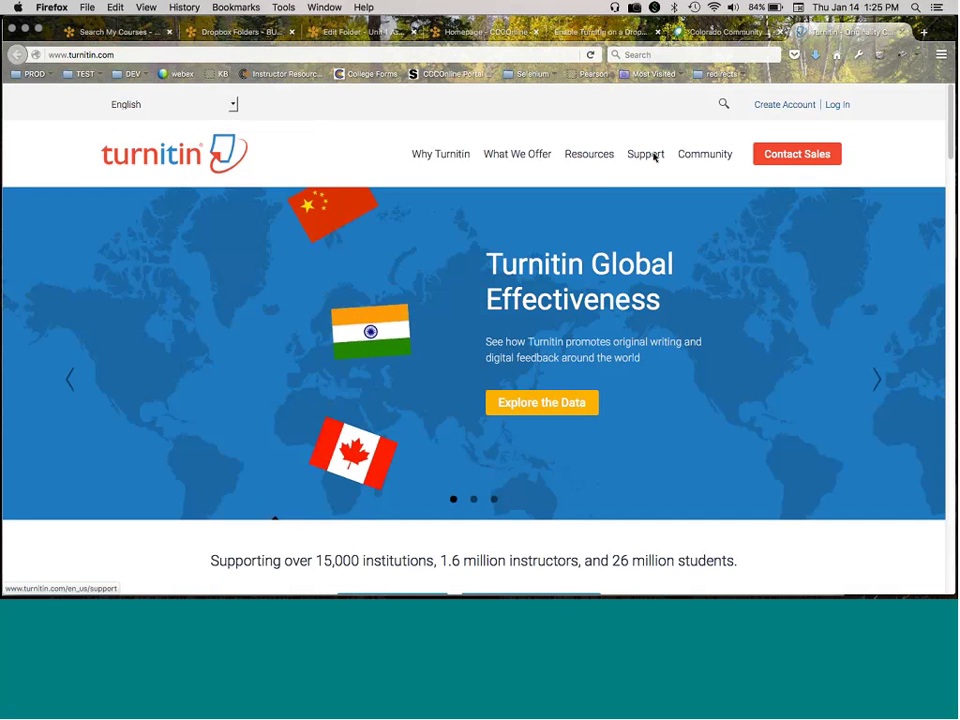
- Go from Turnitin's Support page to the Instructor Training QuickStart Guide on guides.turnitin.com
{"action": "left_click", "coordinate": [654, 157]}
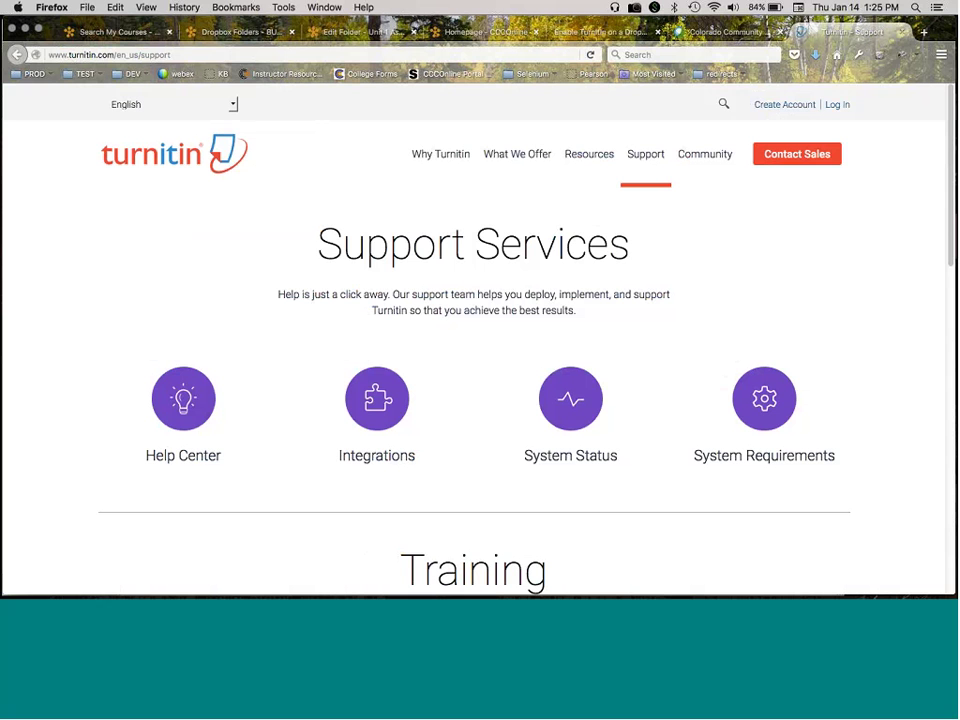
{"action": "scroll", "coordinate": [468, 377], "scroll_direction": "down", "scroll_amount": 1}
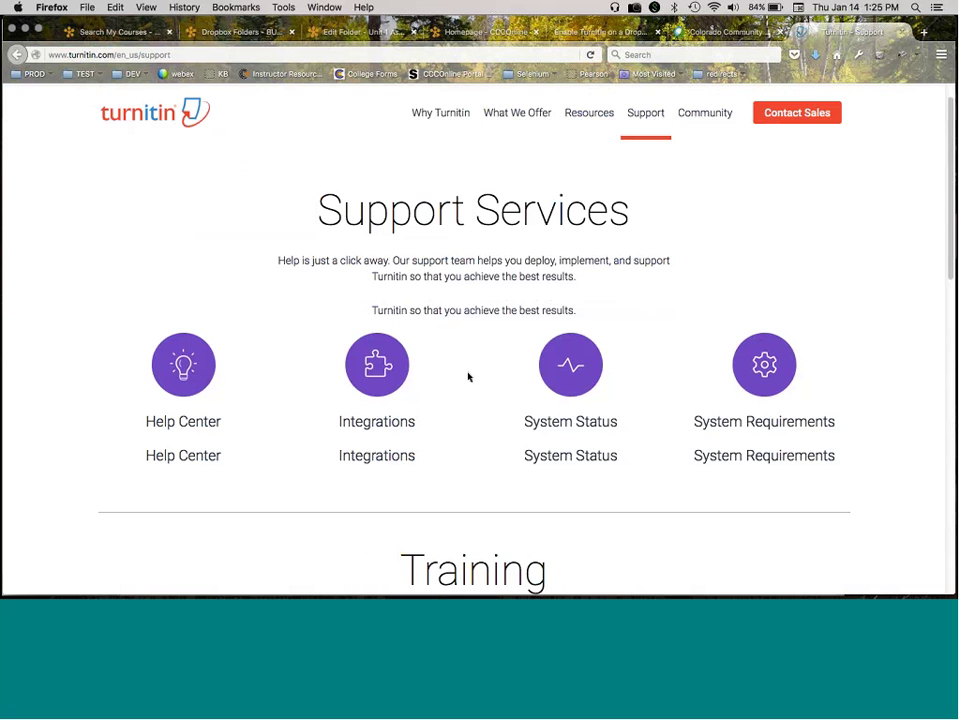
{"action": "scroll", "coordinate": [468, 377], "scroll_direction": "down", "scroll_amount": 6}
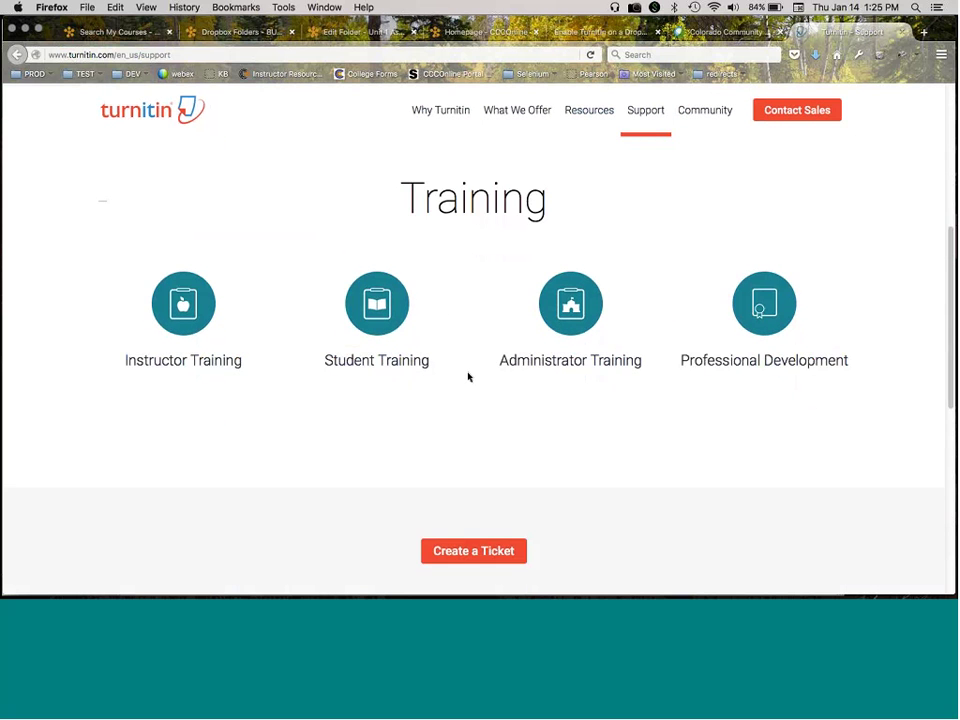
{"action": "left_click", "coordinate": [173, 309]}
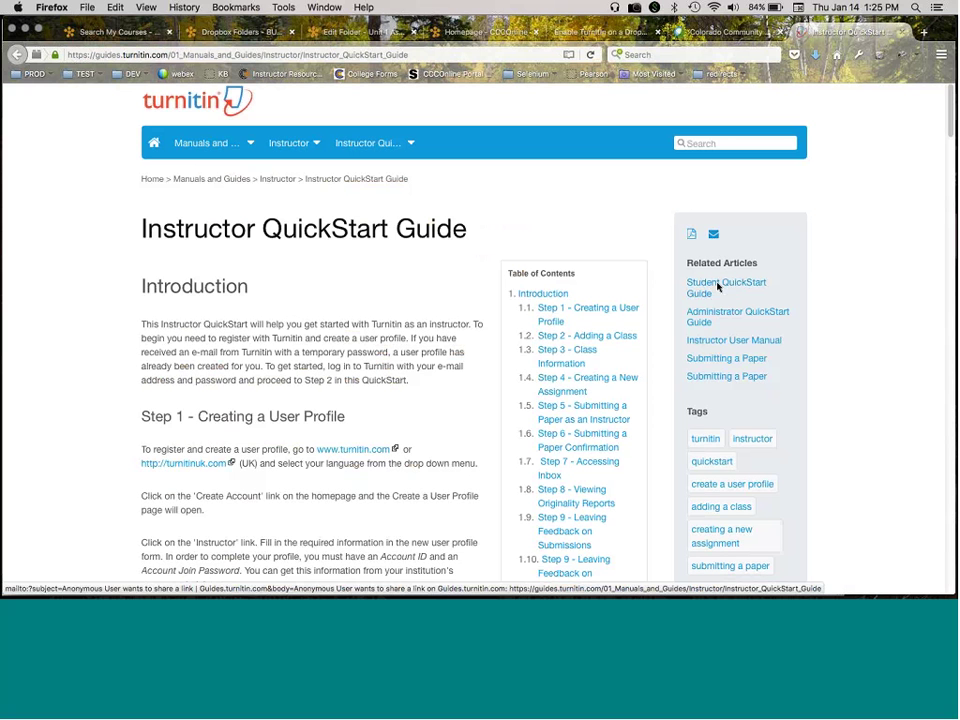
{"action": "scroll", "coordinate": [413, 281], "scroll_direction": "down", "scroll_amount": 3}
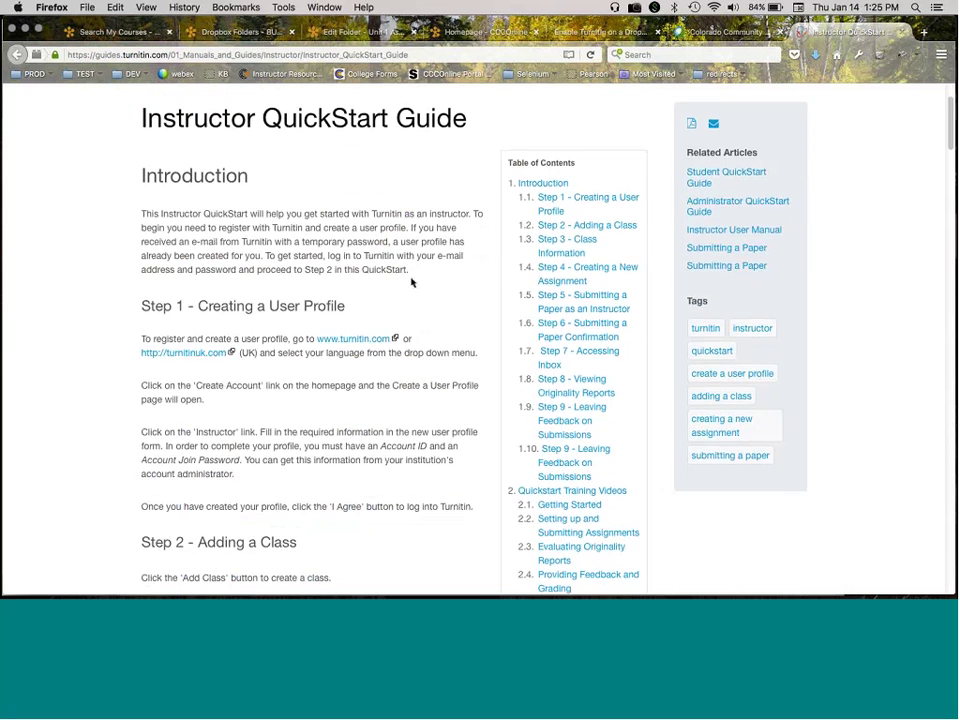
{"action": "scroll", "coordinate": [411, 283], "scroll_direction": "up", "scroll_amount": 2}
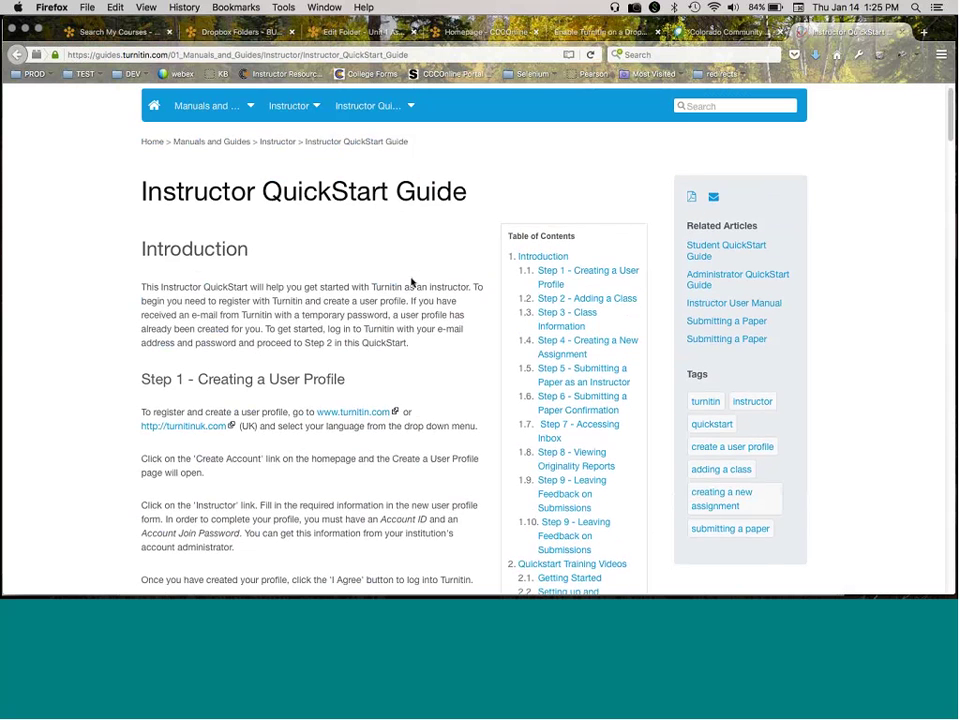
{"action": "scroll", "coordinate": [411, 283], "scroll_direction": "down", "scroll_amount": 1}
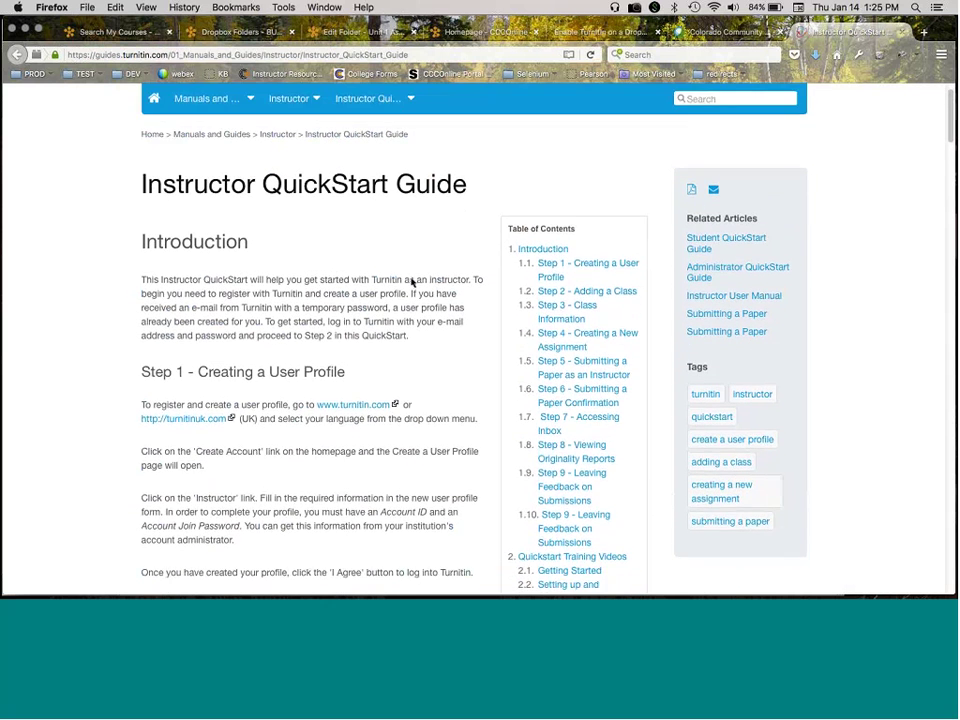
{"action": "scroll", "coordinate": [411, 283], "scroll_direction": "down", "scroll_amount": 5}
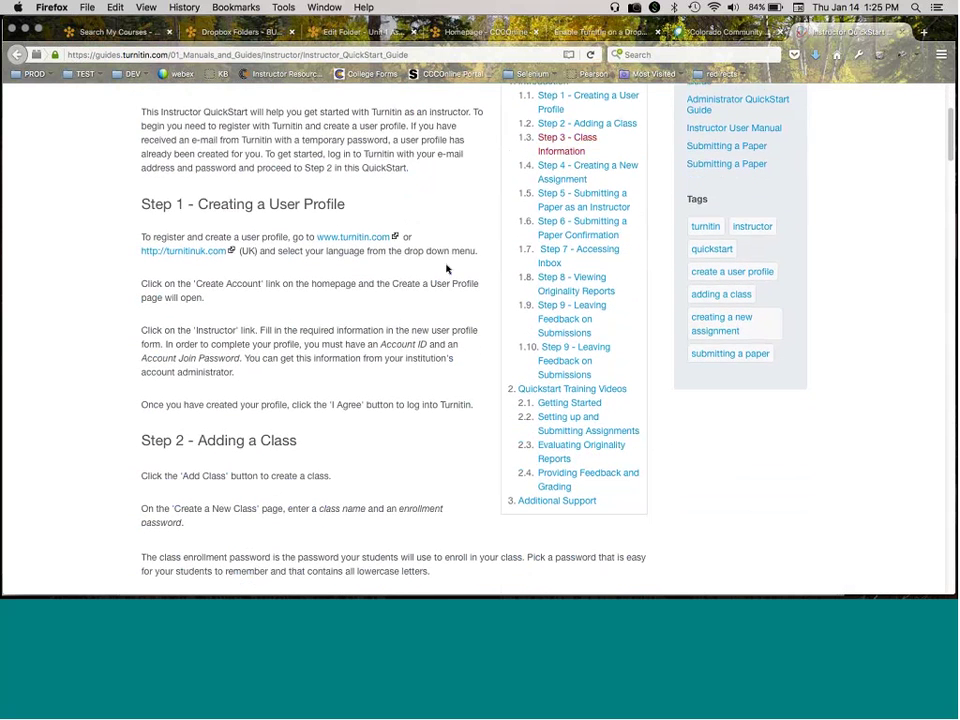
{"action": "scroll", "coordinate": [436, 302], "scroll_direction": "down", "scroll_amount": 1}
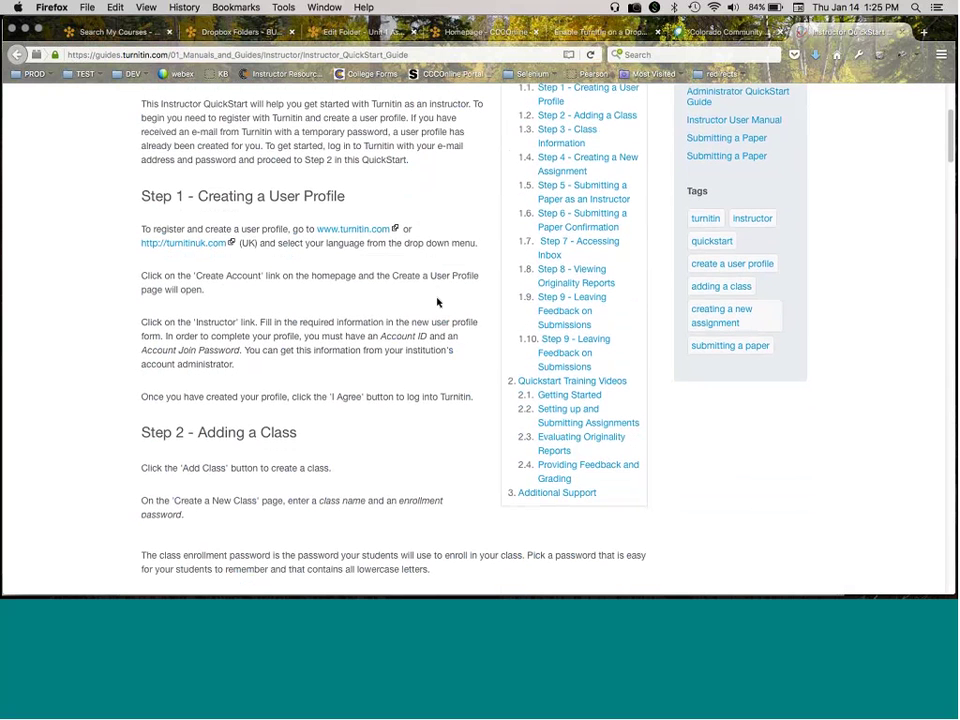
{"action": "scroll", "coordinate": [437, 302], "scroll_direction": "up", "scroll_amount": 1}
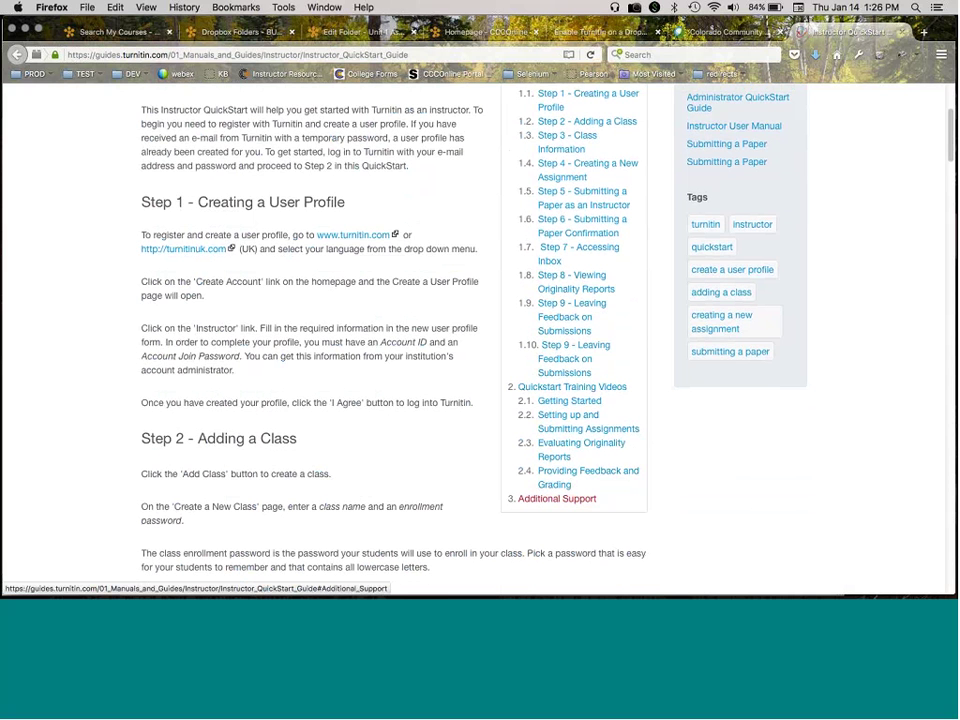
{"action": "scroll", "coordinate": [60, 332], "scroll_direction": "down", "scroll_amount": 2}
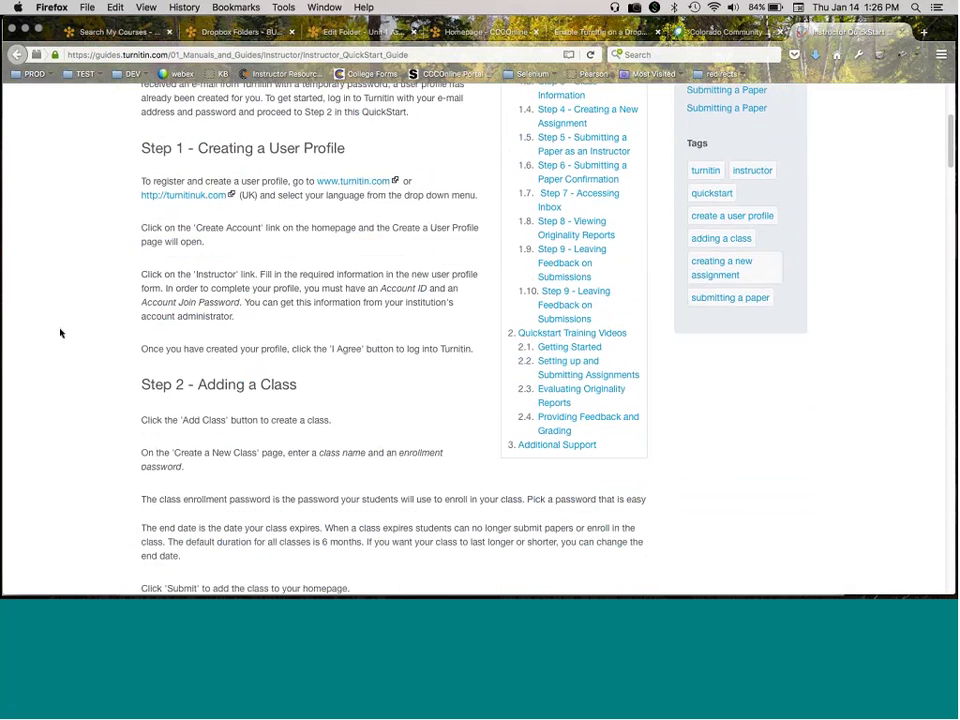
{"action": "scroll", "coordinate": [60, 332], "scroll_direction": "up", "scroll_amount": 5}
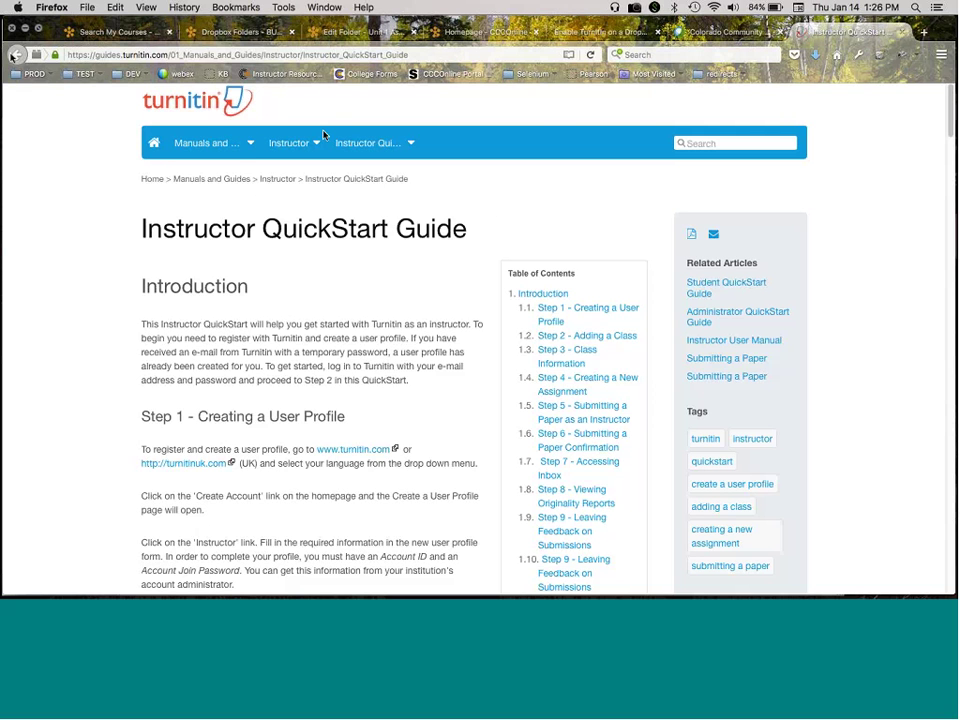
- Return to Turnitin Support and open Student Training at Step 6 - Viewing an Originality Report
{"action": "key", "text": "super+bracketleft"}
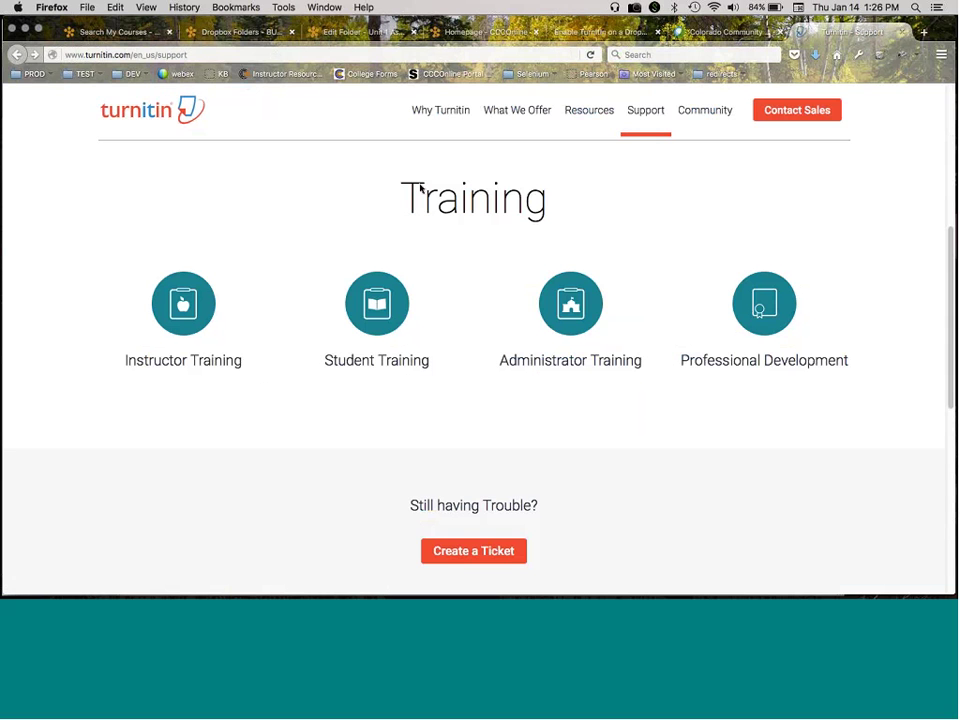
{"action": "left_click", "coordinate": [385, 300]}
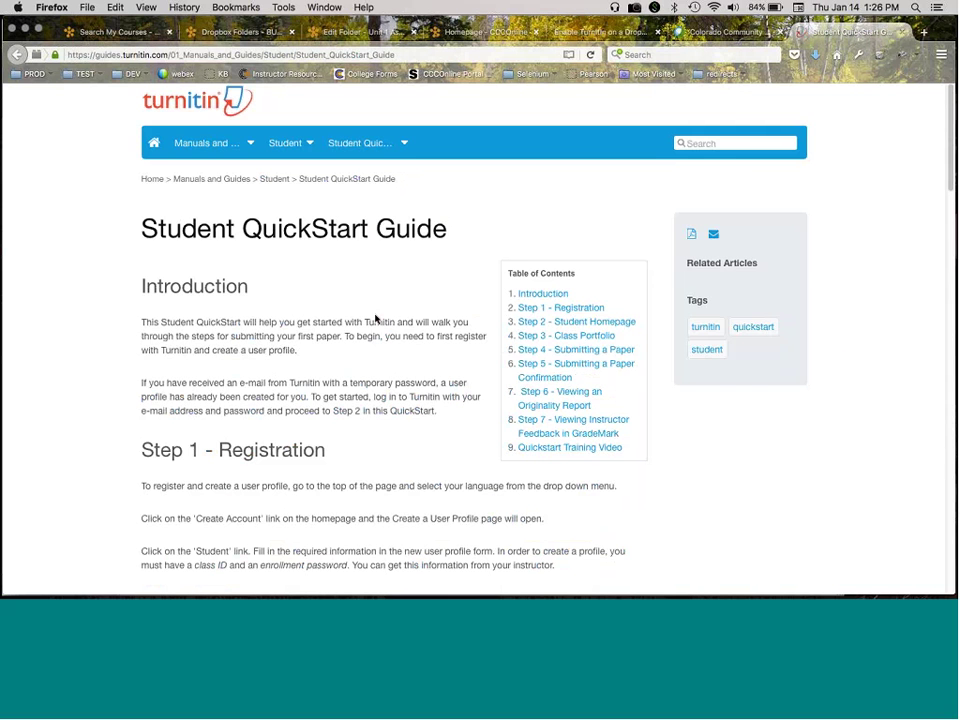
{"action": "left_click", "coordinate": [568, 399]}
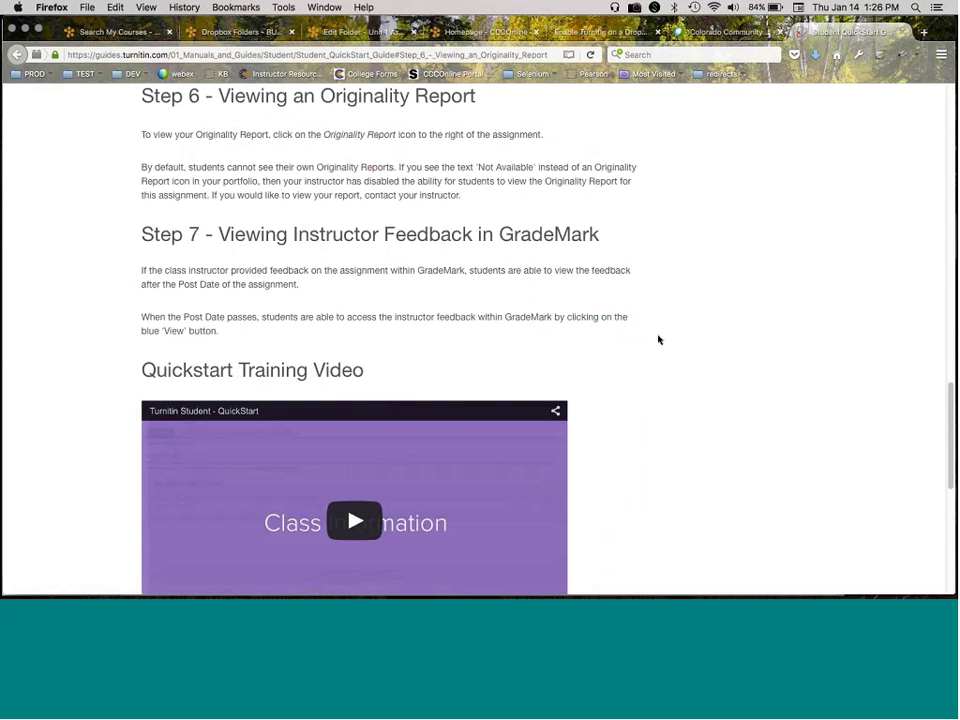
{"action": "scroll", "coordinate": [658, 340], "scroll_direction": "up", "scroll_amount": 2}
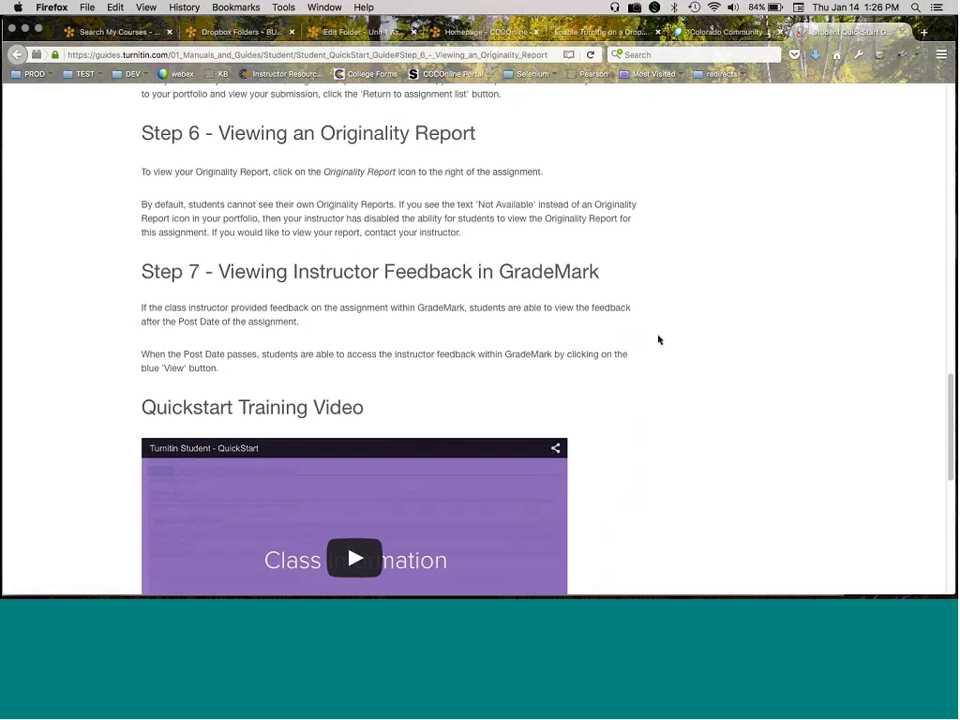
{"action": "scroll", "coordinate": [658, 340], "scroll_direction": "down", "scroll_amount": 2}
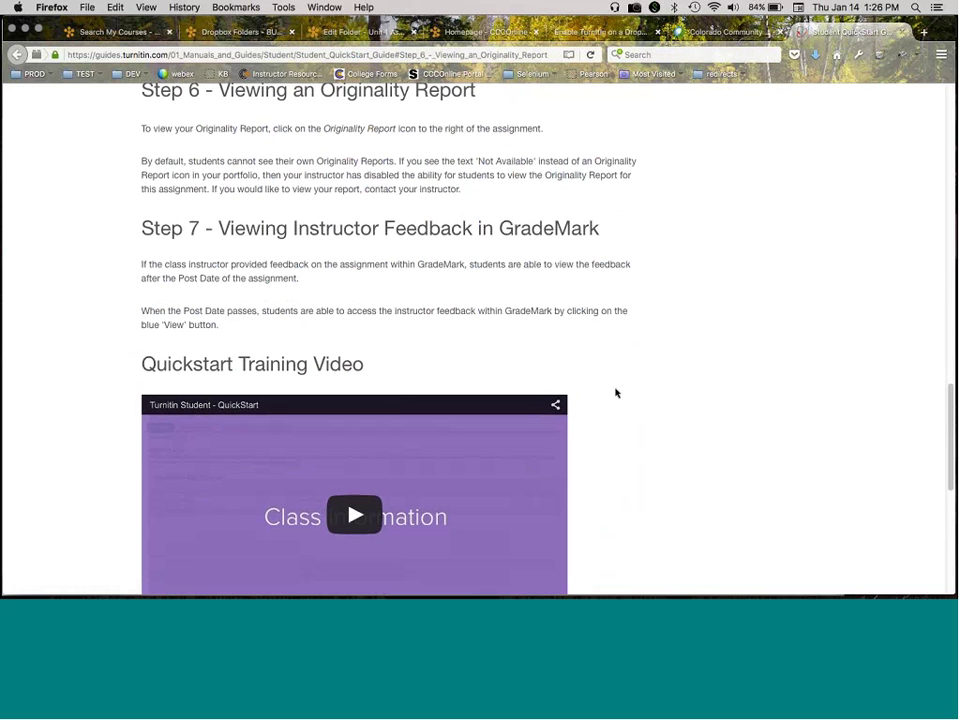
{"action": "scroll", "coordinate": [616, 393], "scroll_direction": "up", "scroll_amount": 3}
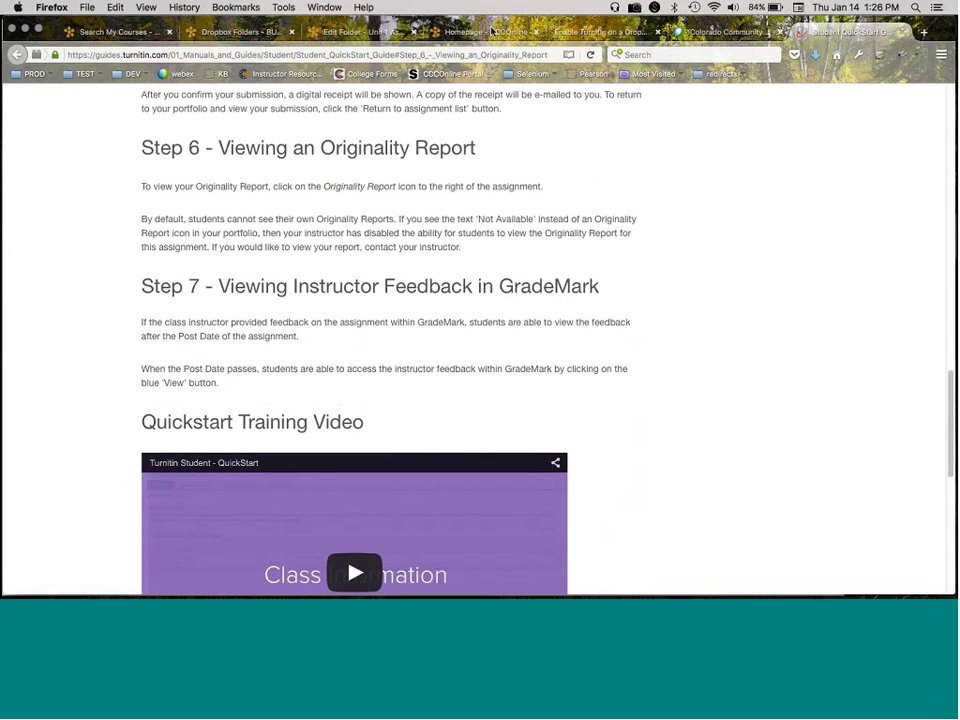
{"action": "key", "text": "XF86AudioRaiseVolume"}
{"action": "left_click", "coordinate": [329, 7]}
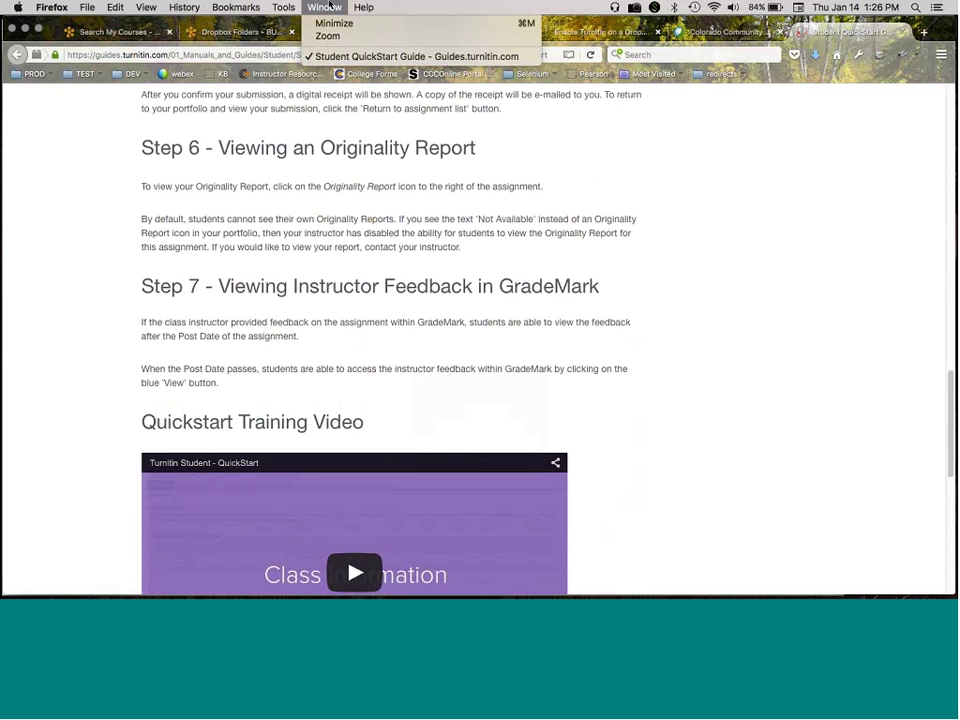
{"action": "left_click", "coordinate": [329, 7]}
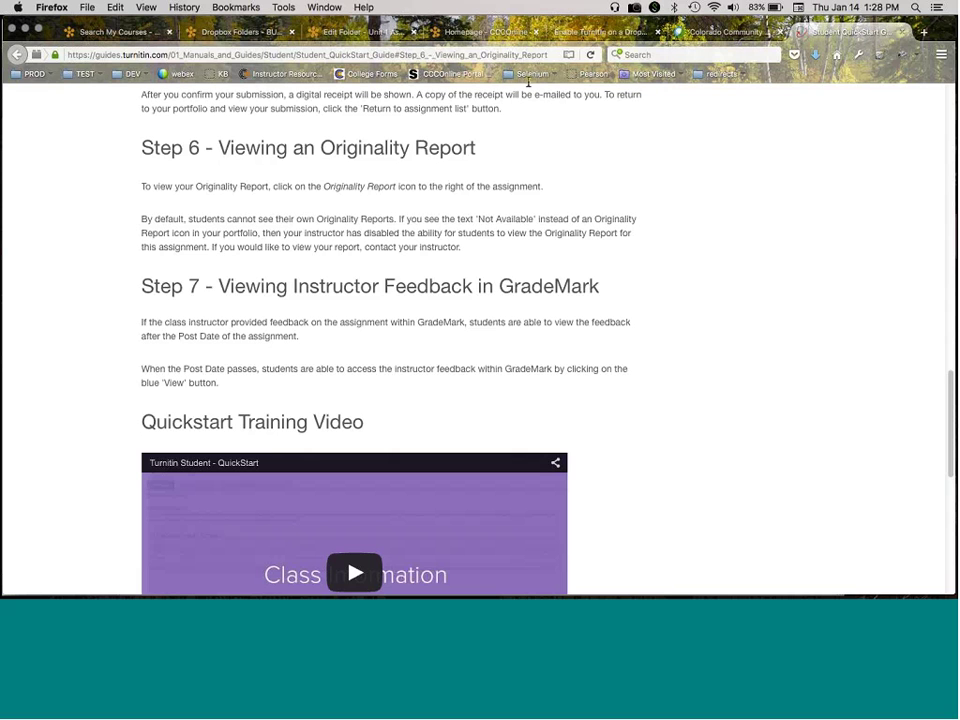
- Show the Enable TurnItIn on a Dropbox Folder article (180) from its top
{"action": "left_click", "coordinate": [604, 32]}
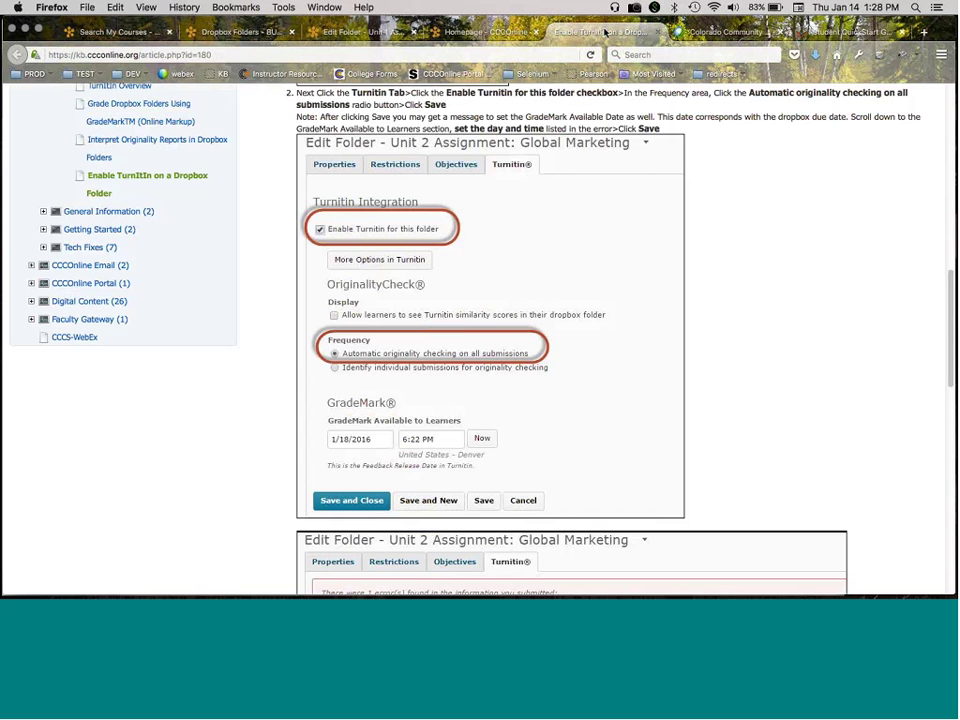
{"action": "scroll", "coordinate": [451, 203], "scroll_direction": "up", "scroll_amount": 8}
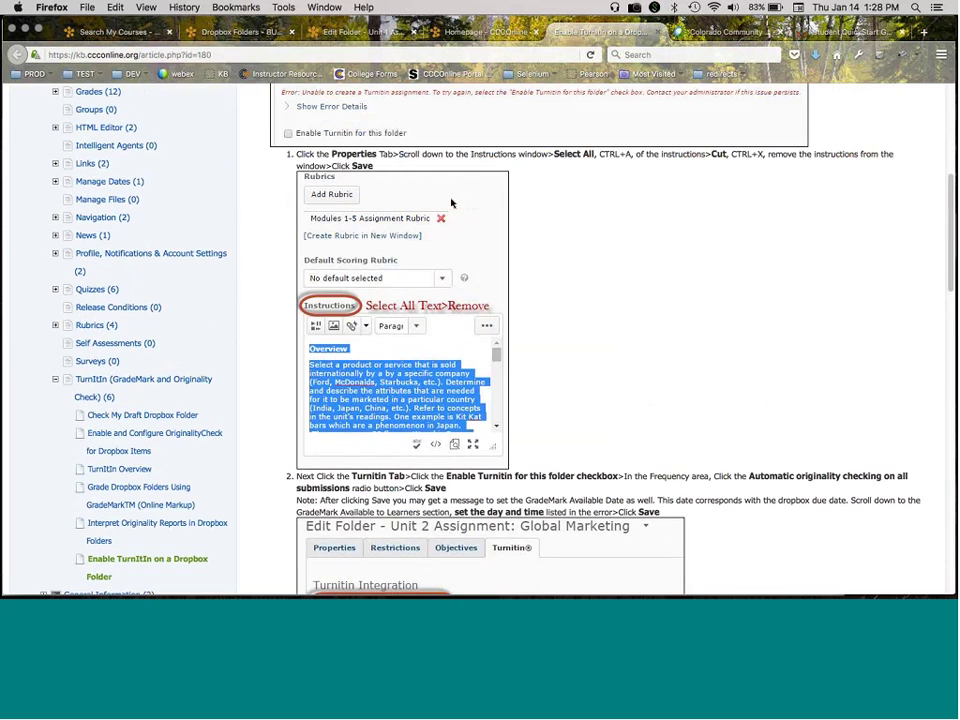
{"action": "scroll", "coordinate": [451, 203], "scroll_direction": "up", "scroll_amount": 8}
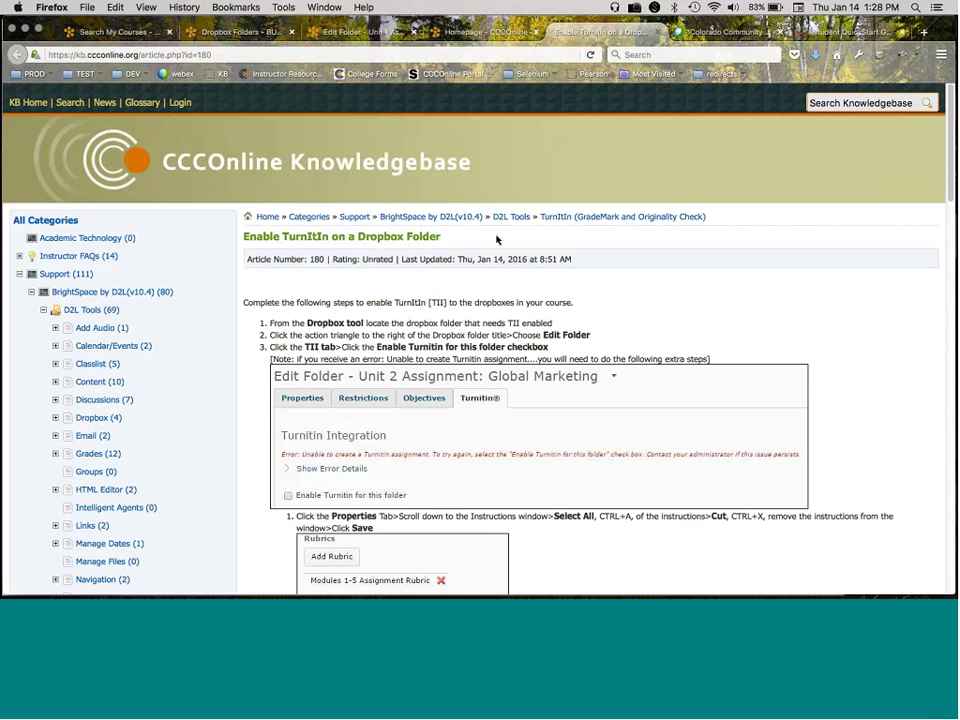
- Copy the Knowledgebase article's web address to the clipboard
{"action": "left_click", "coordinate": [157, 52]}
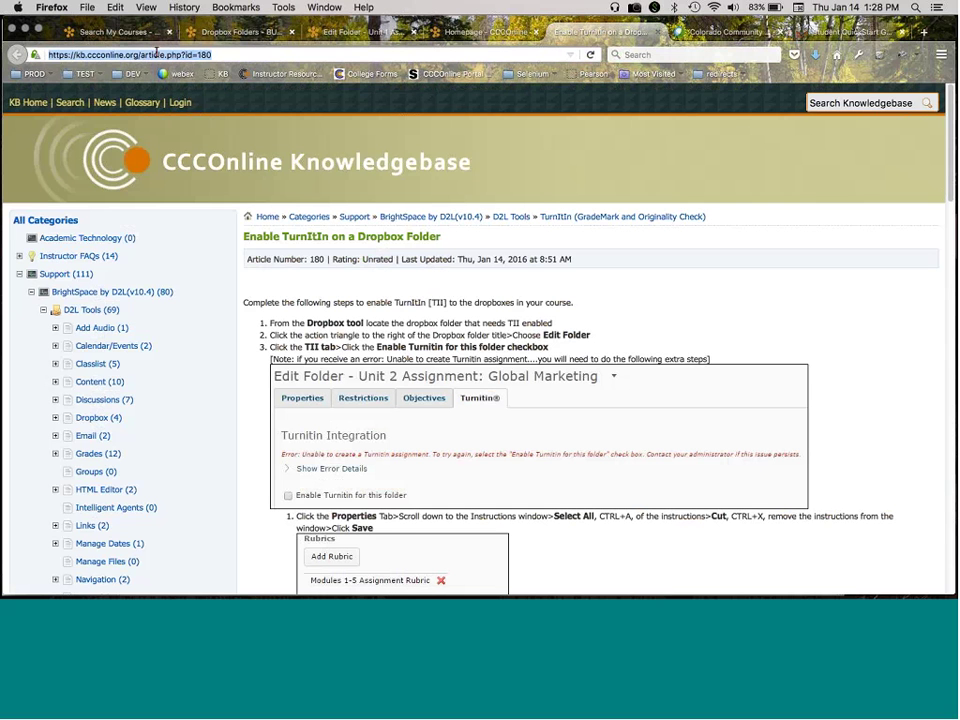
{"action": "key", "text": "super+c"}
{"action": "mouse_move", "coordinate": [926, 516]}
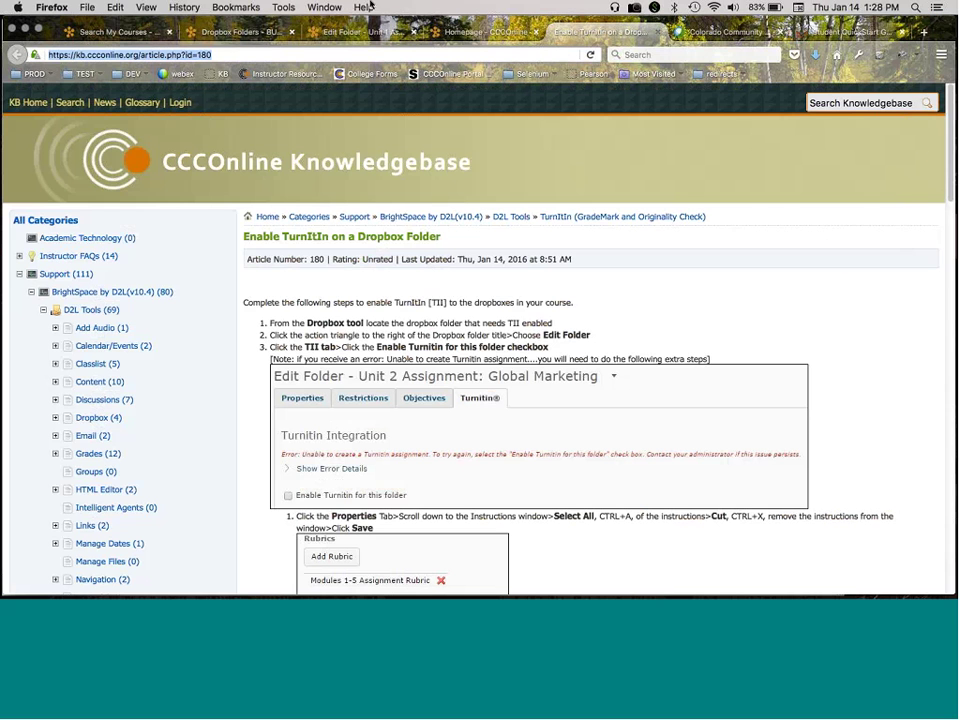